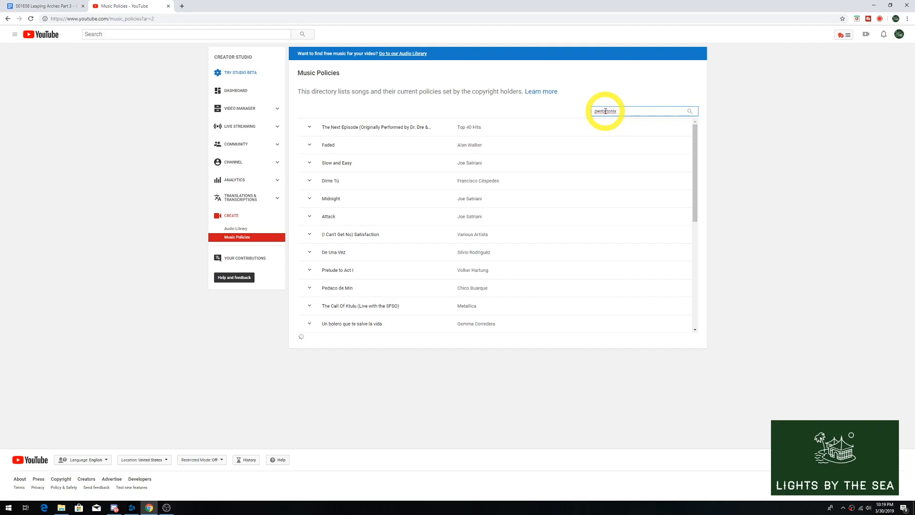
- Search the music policies for pentatonix and examine the policies of Dance of the Sugar Plum Fairy and Carol of the Bells
click(690, 111)
drag(696, 130, 702, 253)
scroll(410, 239, down, 3)
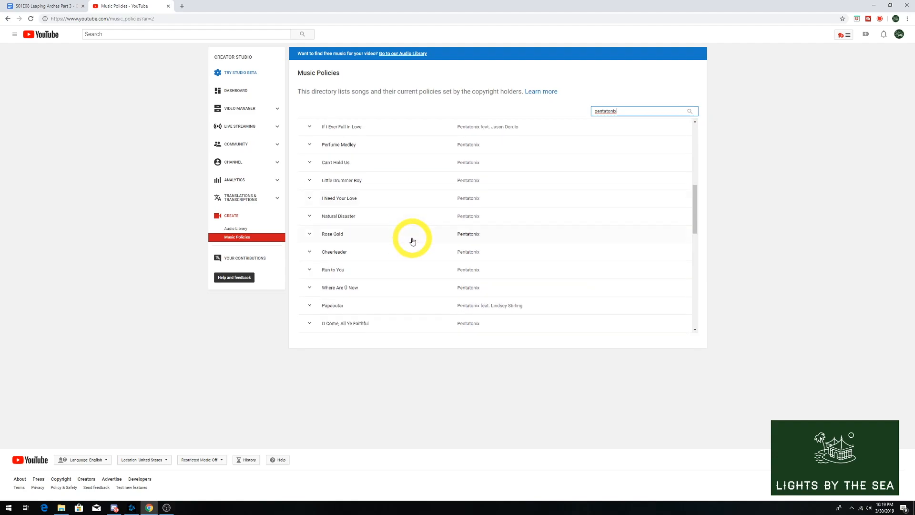
scroll(413, 242, down, 1)
click(309, 234)
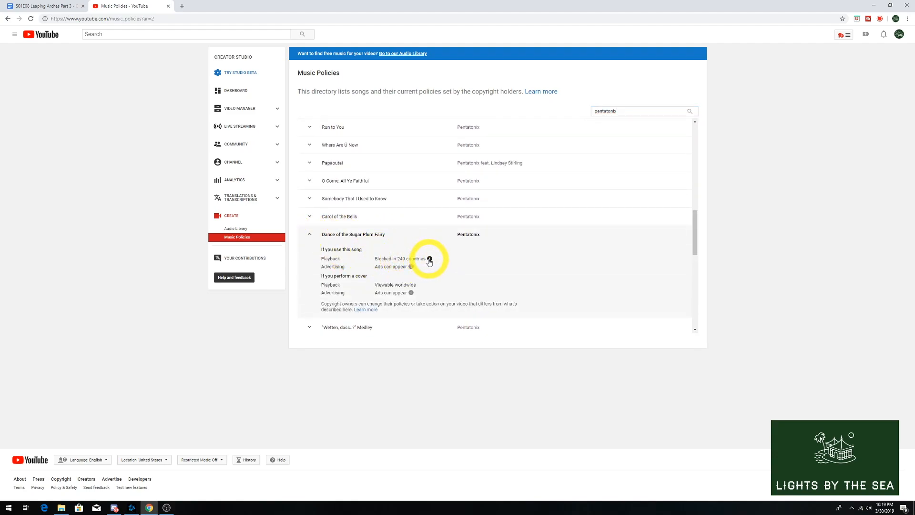
click(430, 260)
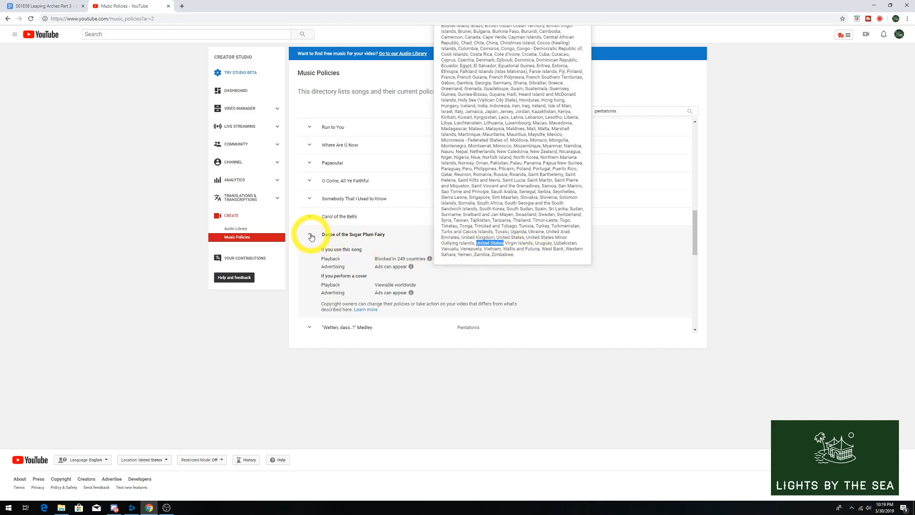
click(311, 237)
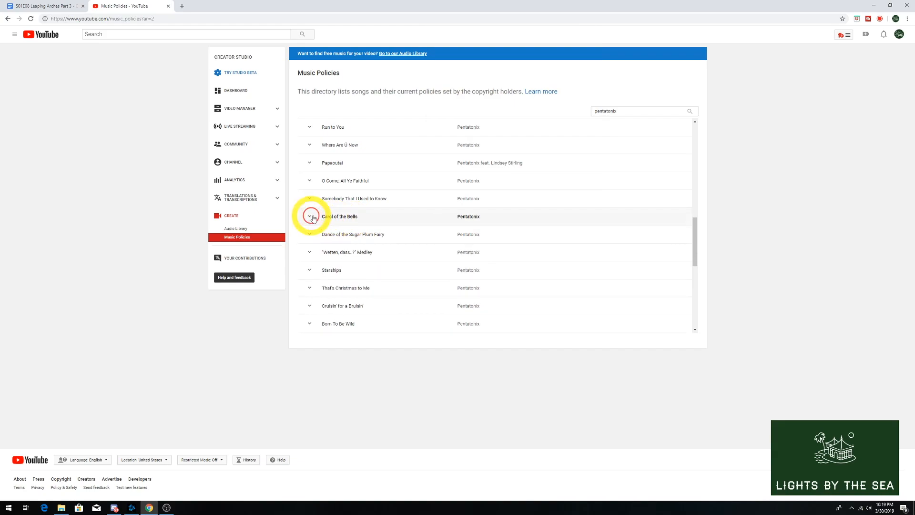
click(311, 217)
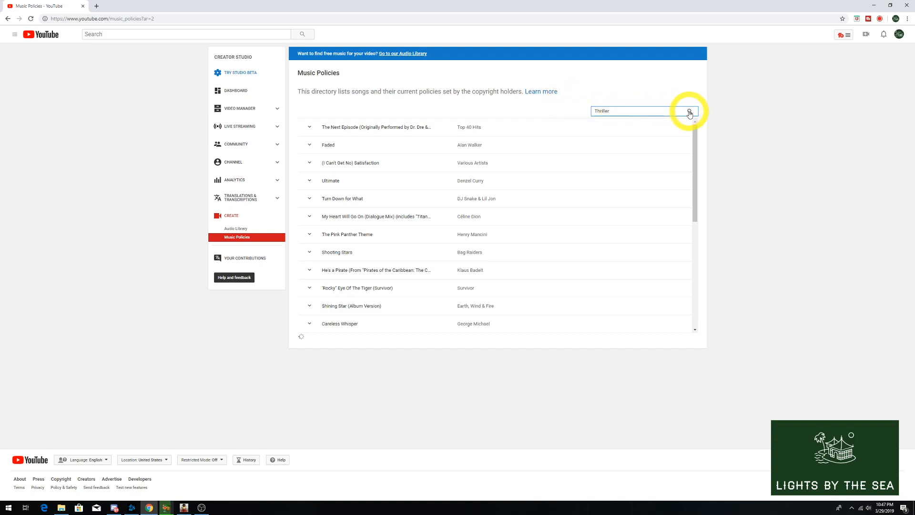
- Search the music policies for Thriller and view the policy of Michael Jackson's song
click(689, 112)
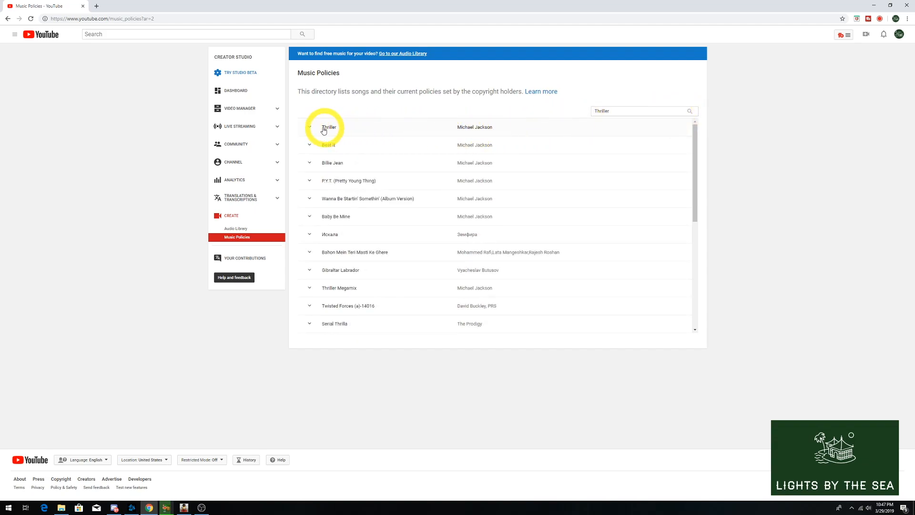
click(310, 127)
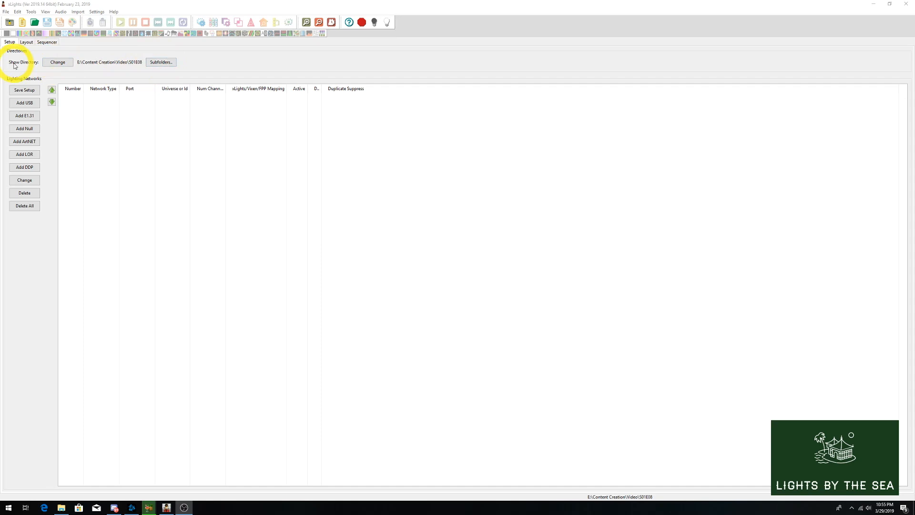
- Switch to xLights and load the Navarre Pier picture as the background image of the layout
click(27, 47)
click(71, 232)
click(128, 231)
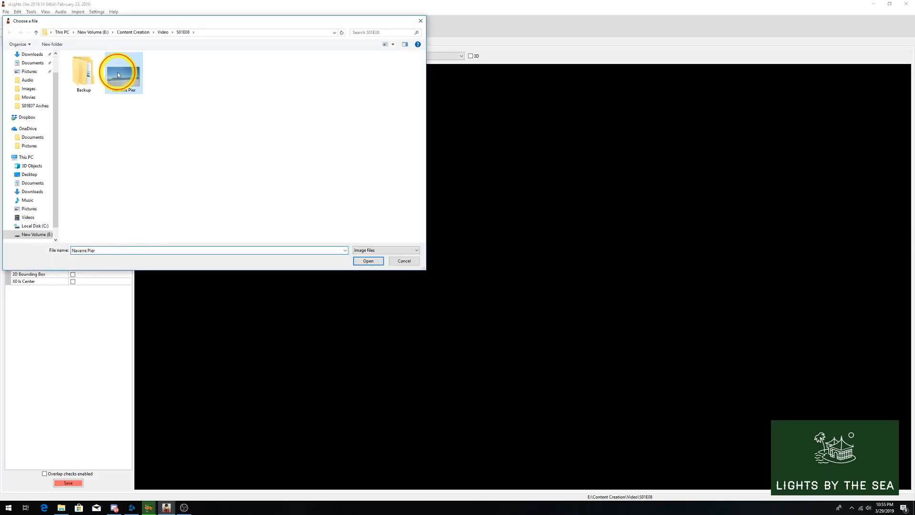
double_click(119, 72)
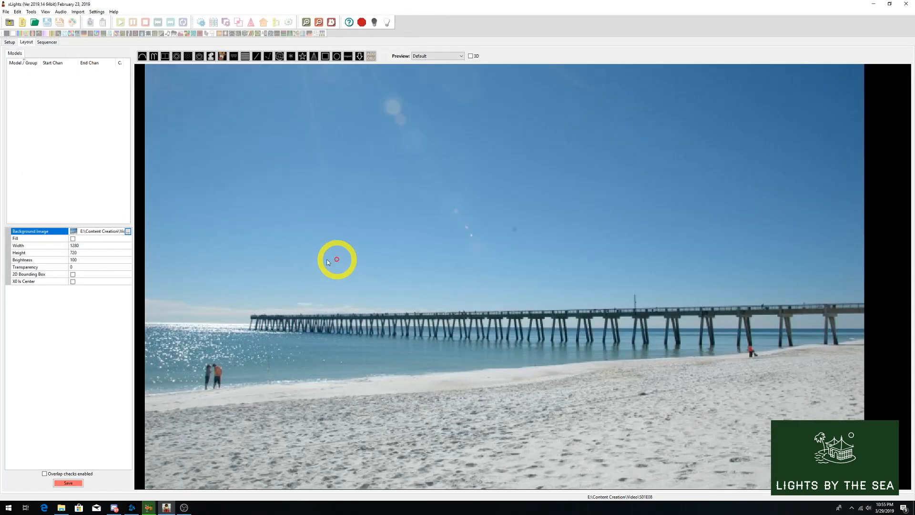
- Set the background image brightness to 20 and save the layout
click(80, 259)
text(20)
key(Return)
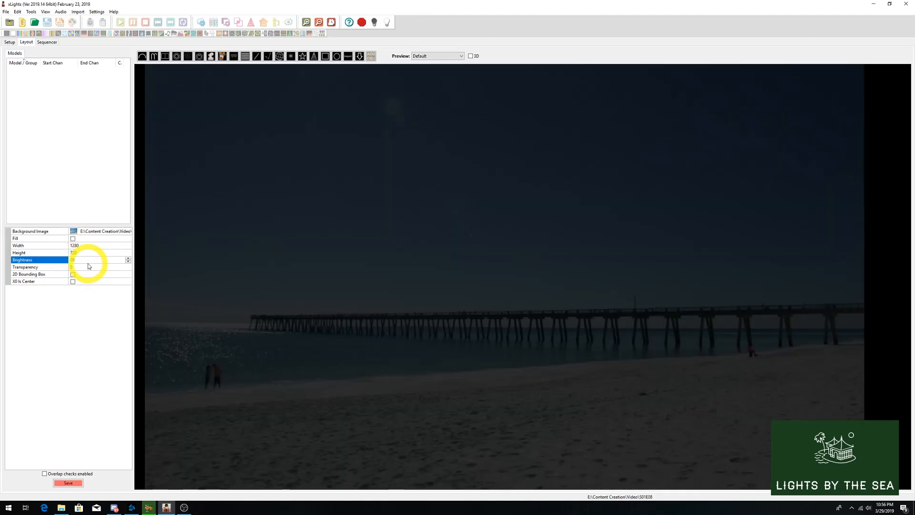
click(68, 483)
- Draw an arch model over the beach near the two standing people and set it to 75 nodes per arch
click(143, 58)
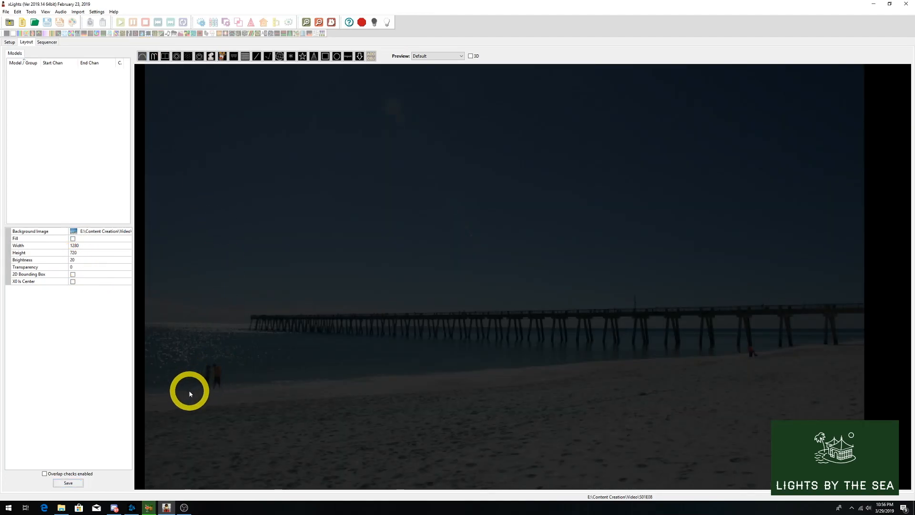
drag(176, 399, 330, 396)
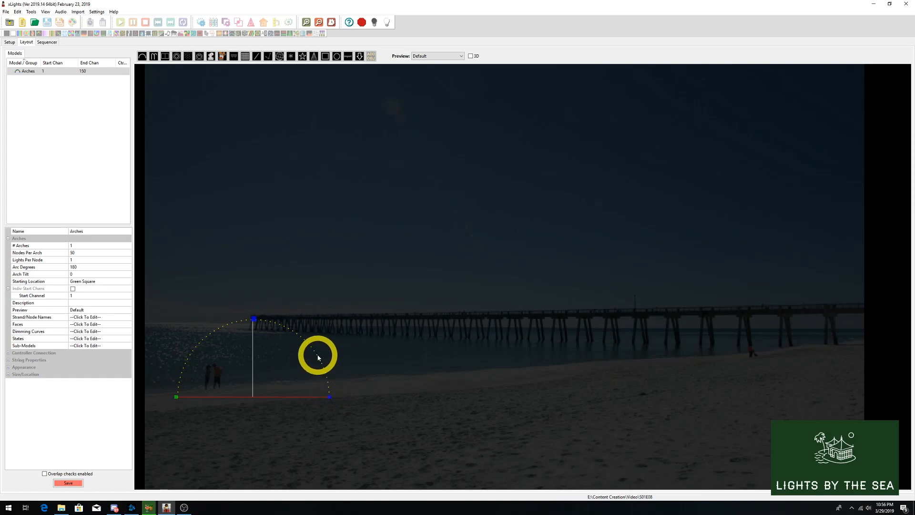
click(79, 254)
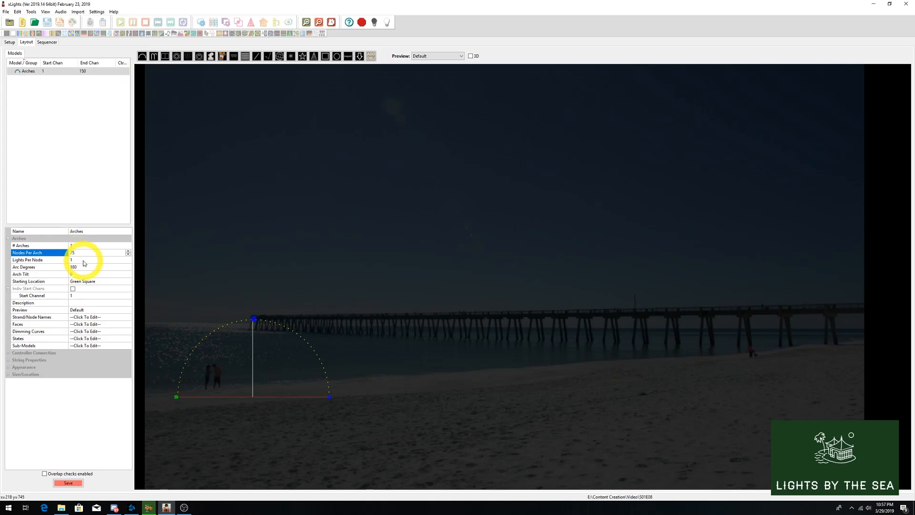
- Draw a smaller second arch nested inside the first one and align the bottoms of both arches
drag(184, 394, 301, 393)
click(233, 333)
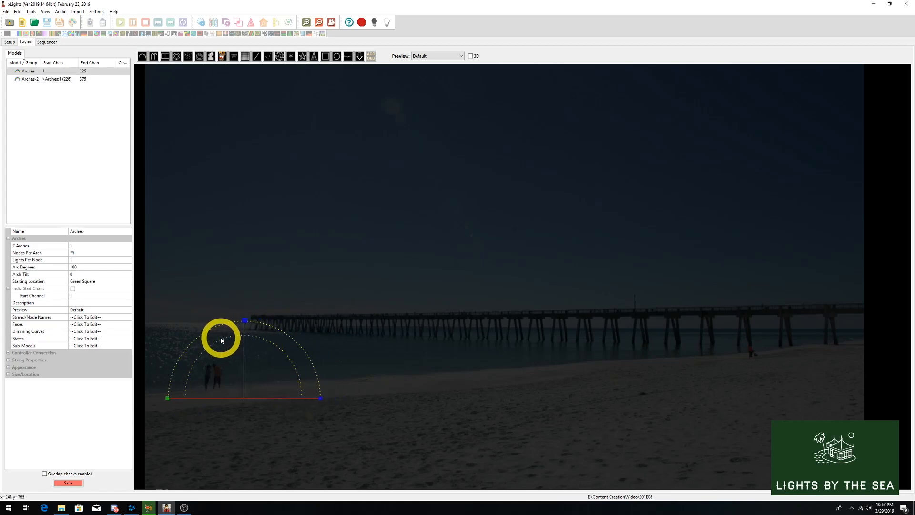
click(322, 387)
click(190, 322)
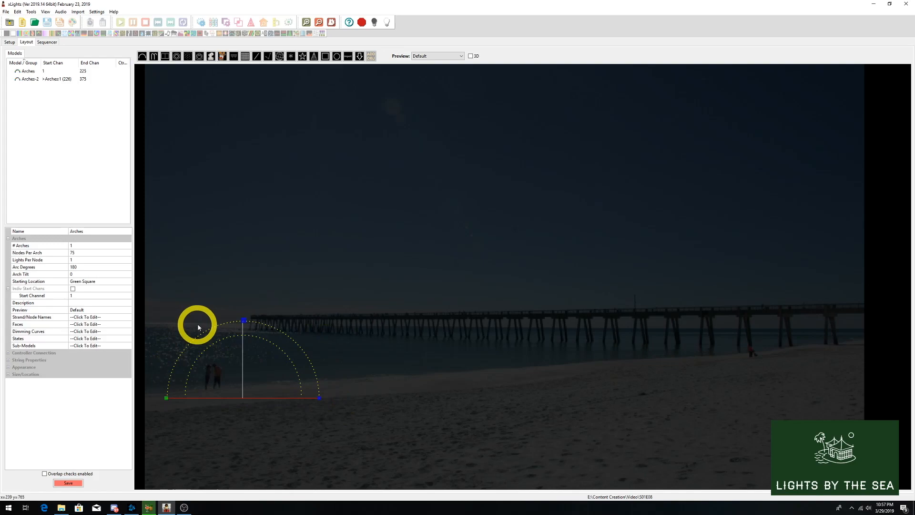
right_click(212, 331)
click(318, 356)
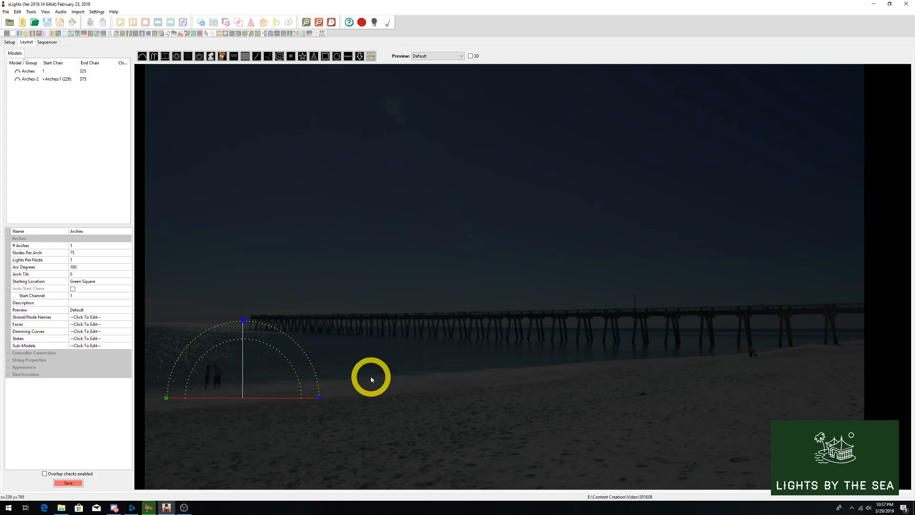
click(369, 379)
- Set the starting location of the second arch, Arches-2, to Blue Square
click(262, 347)
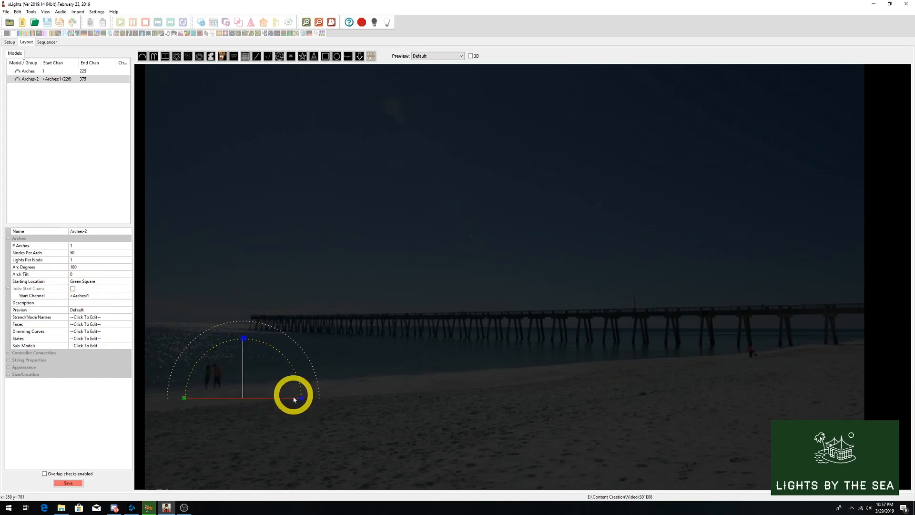
click(84, 281)
click(96, 281)
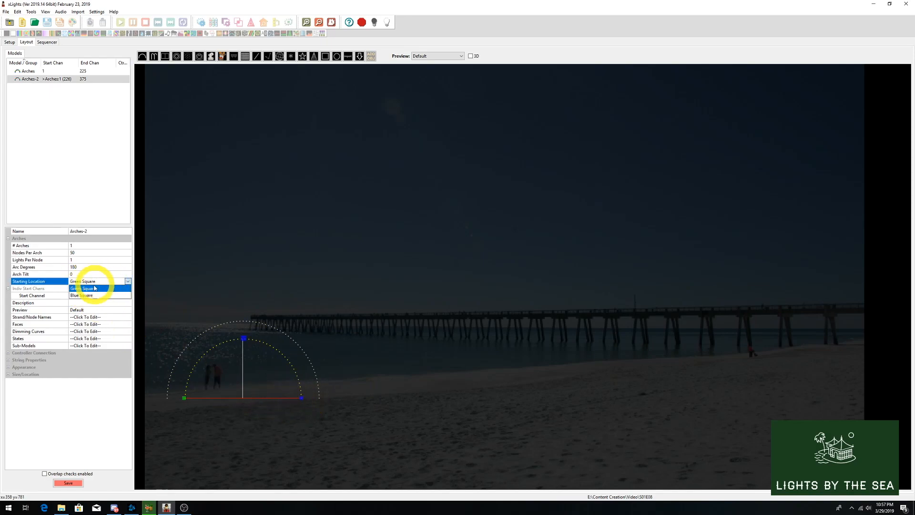
click(82, 296)
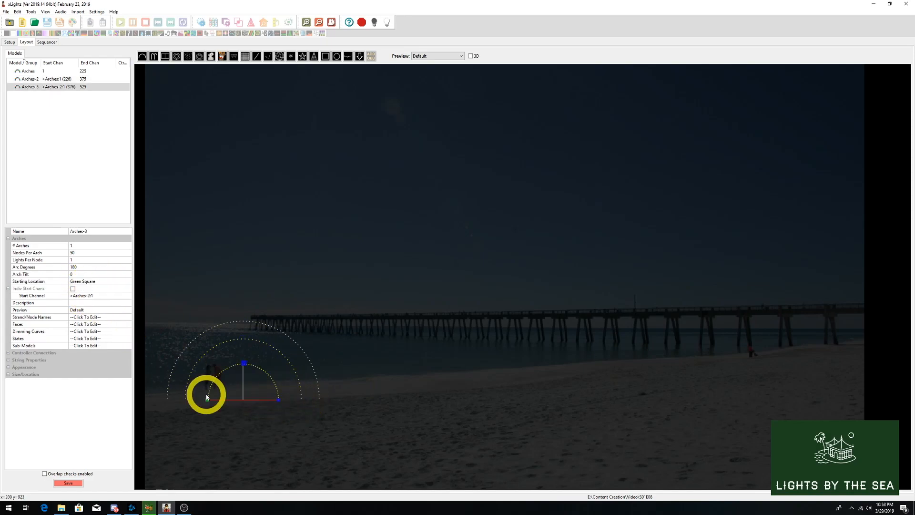
- Draw a third, smallest arch below the others, widen it slightly and move it up inside the second arch
drag(206, 396, 205, 425)
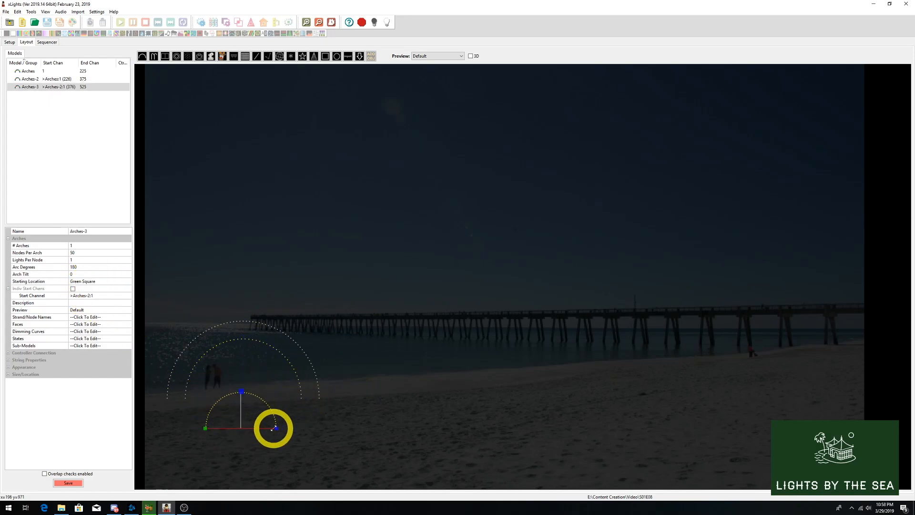
drag(274, 427, 286, 428)
drag(211, 420, 209, 392)
- Set the middle arch, Arches-2, to 50 nodes per arch
click(184, 398)
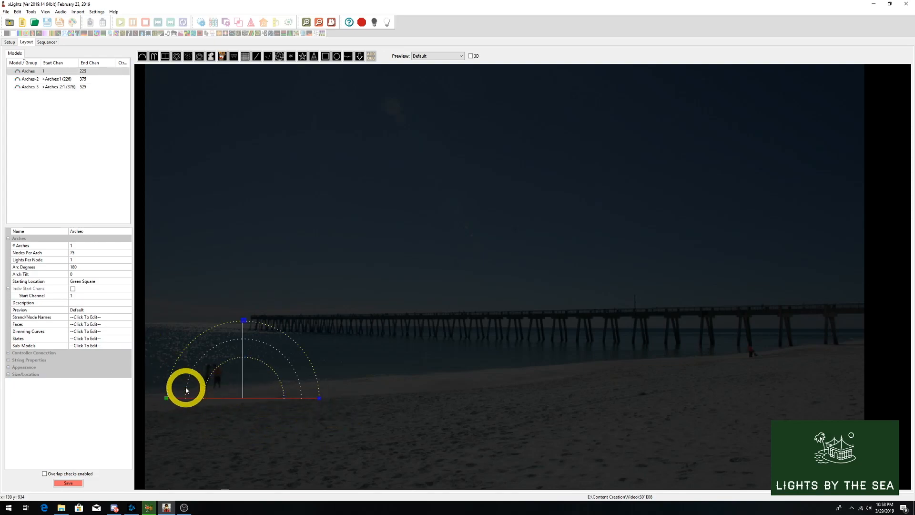
click(210, 348)
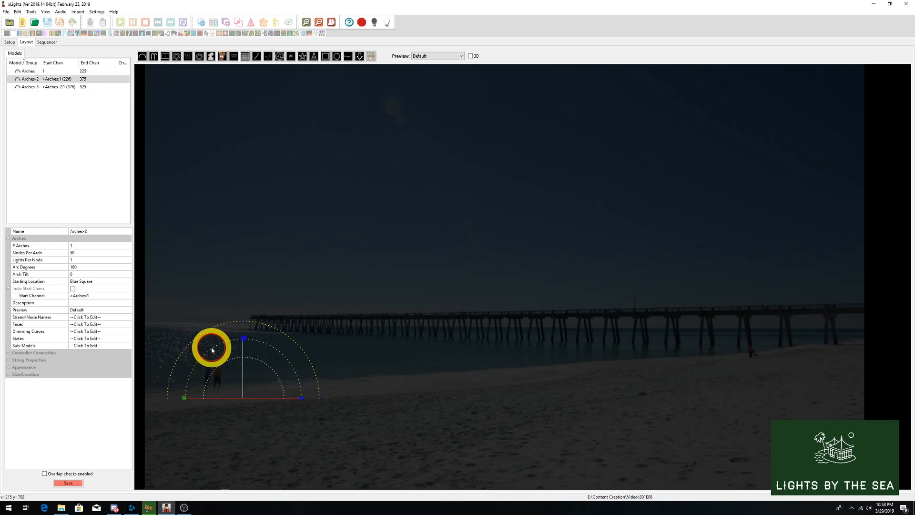
click(78, 253)
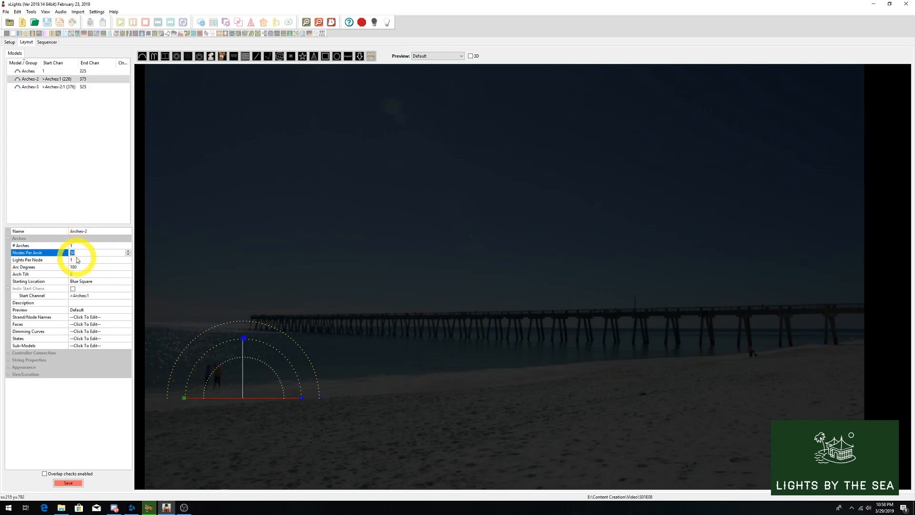
text(51)
key(Return)
- Set the innermost arch, Arches-3, to 24 nodes per arch
click(204, 394)
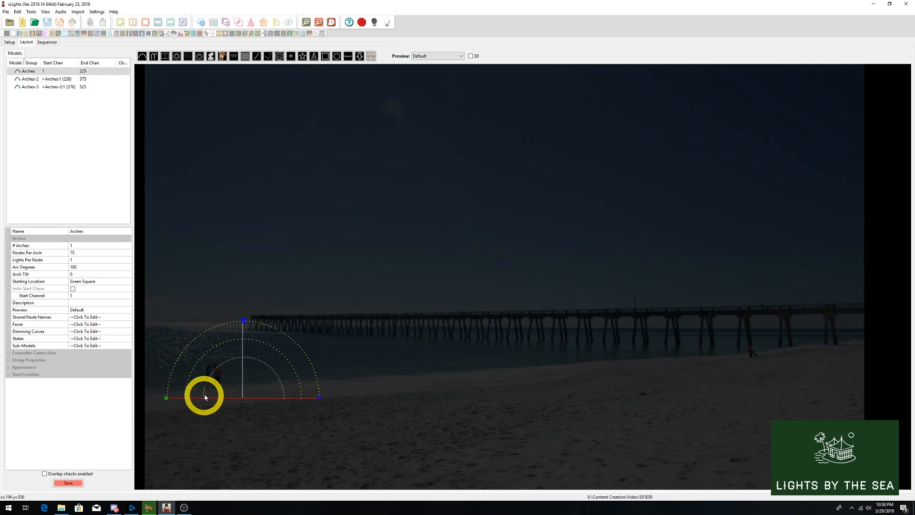
click(204, 394)
click(205, 394)
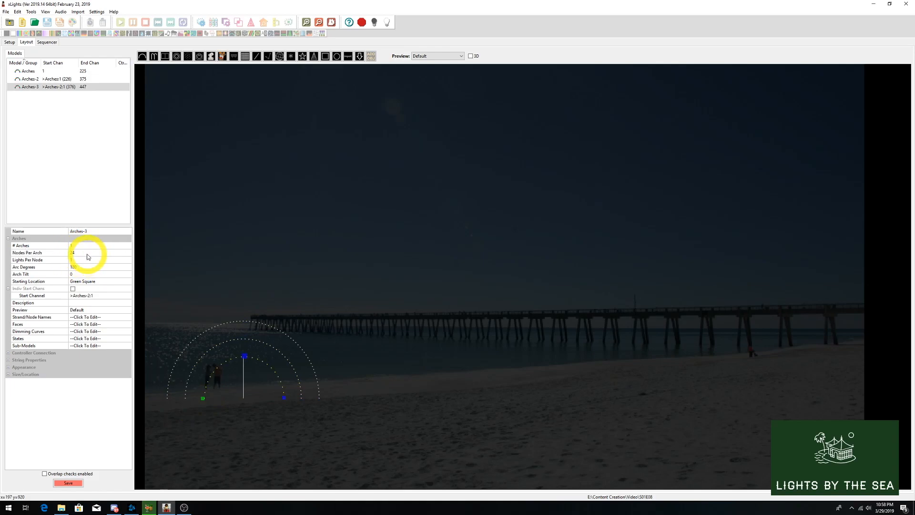
- Duplicate the outer, middle and inner arches and place the copies beside the originals as a second nested set
drag(333, 401, 160, 312)
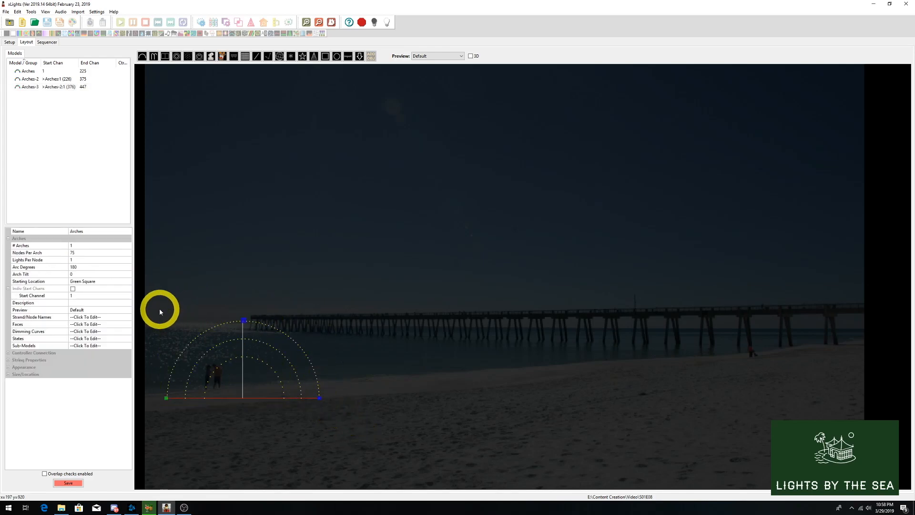
right_click(204, 327)
click(285, 335)
drag(285, 336, 445, 337)
click(280, 351)
key(ctrl+c)
key(ctrl+v)
drag(280, 351, 441, 353)
click(284, 392)
key(ctrl+v)
- Align the arches of the first two sets and duplicate the 75-node outer arch to start a third set
right_click(375, 330)
click(413, 325)
key(ctrl+v)
click(288, 333)
click(372, 331)
click(420, 337)
drag(372, 331, 510, 347)
click(460, 391)
right_click(399, 326)
right_click(213, 333)
click(311, 362)
right_click(228, 327)
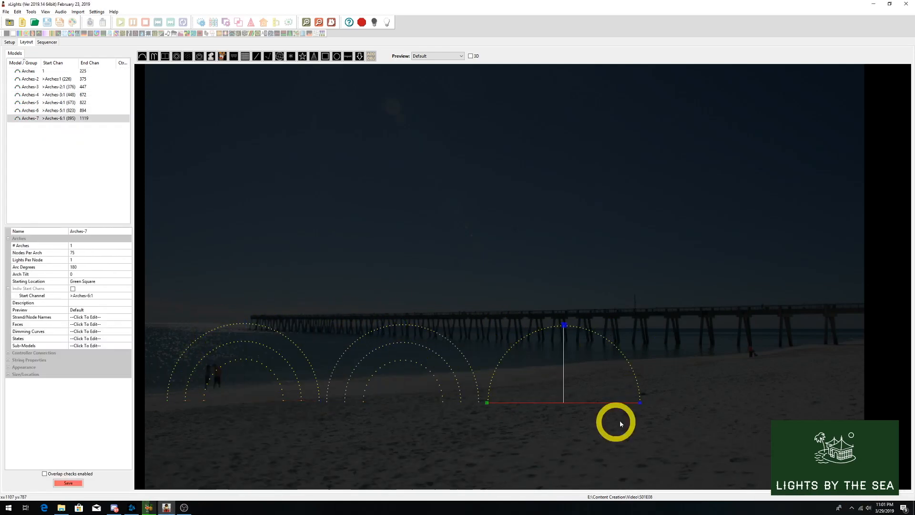
- Duplicate the middle and inner arches into the third outer arch and align the completed third set
click(461, 391)
key(ctrl+v)
drag(461, 391, 605, 392)
click(444, 391)
key(ctrl+v)
drag(483, 315, 653, 417)
right_click(543, 328)
click(651, 424)
click(479, 400)
- Duplicate the third set's outer, middle and inner arches one by one to build a fourth nested set beside it
click(578, 328)
key(ctrl+v)
drag(578, 328, 739, 329)
click(548, 348)
key(ctrl+v)
drag(548, 347, 717, 357)
key(ctrl+z)
drag(808, 373, 784, 373)
click(536, 387)
key(ctrl+v)
drag(537, 387, 696, 388)
- Align the three arches of the fourth nested set along their bottoms
drag(642, 314, 812, 418)
right_click(690, 335)
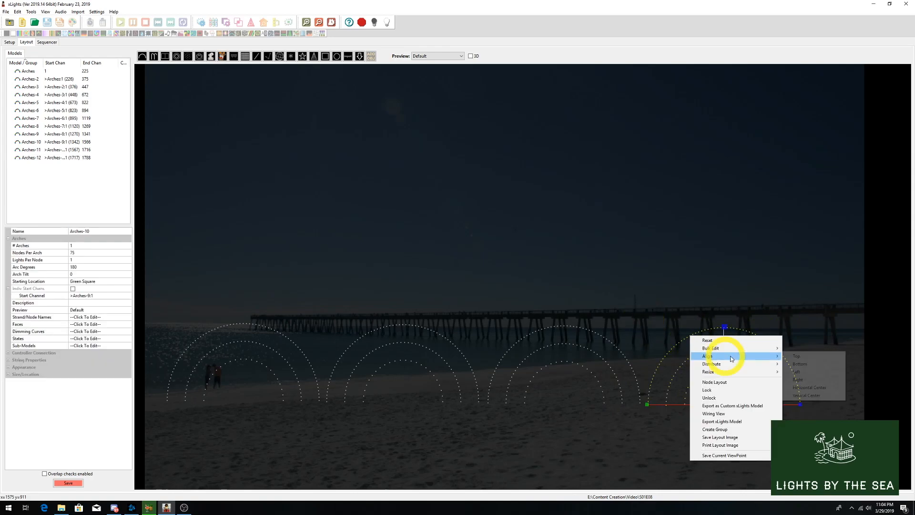
click(805, 363)
click(808, 396)
- Lock all the arches in the layout together and save the layout
click(772, 349)
click(743, 311)
drag(809, 407, 162, 298)
right_click(358, 341)
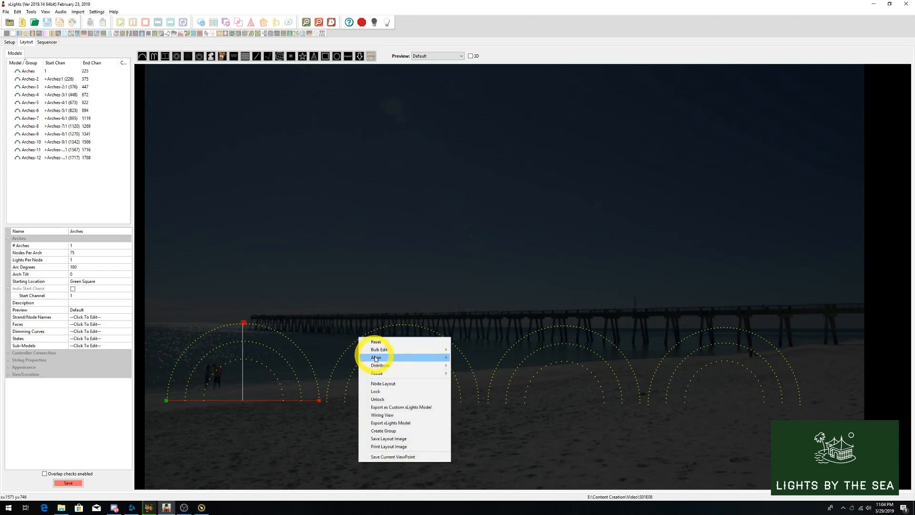
click(381, 392)
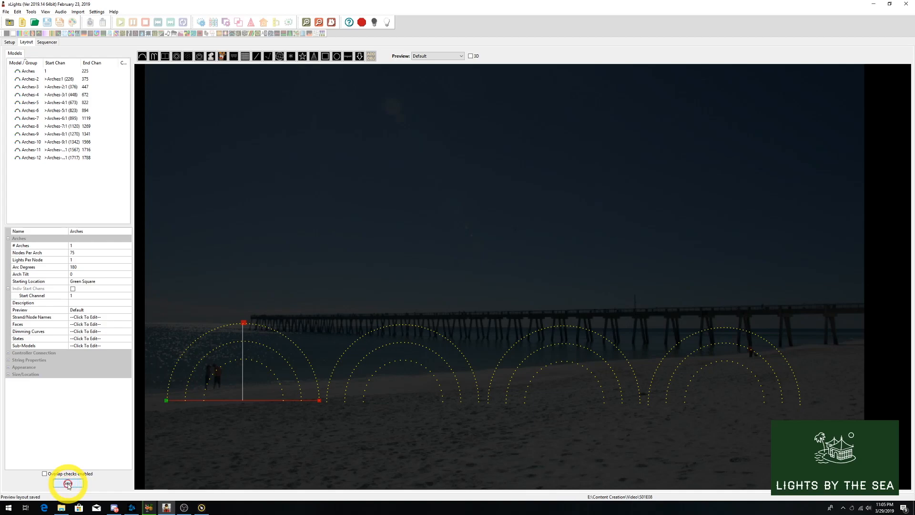
click(249, 409)
- Add a new model group named Big Arches
right_click(19, 165)
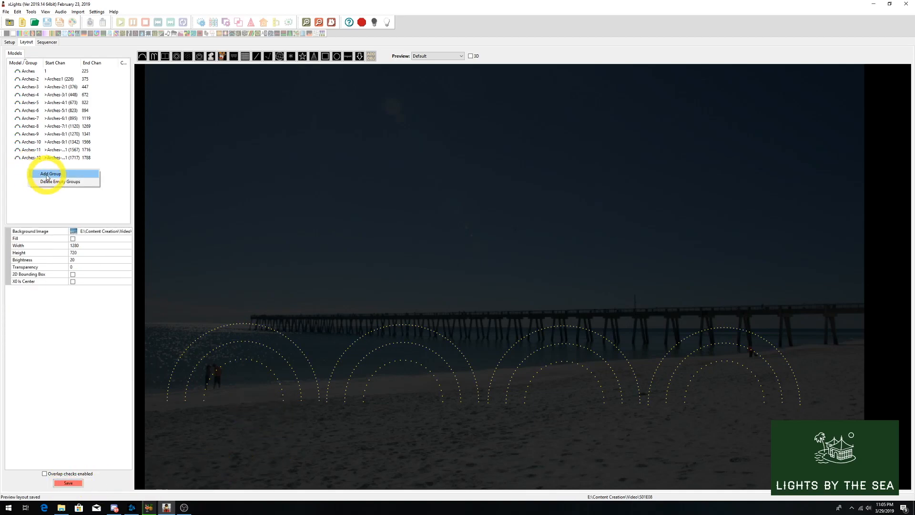
click(47, 175)
text(Big )
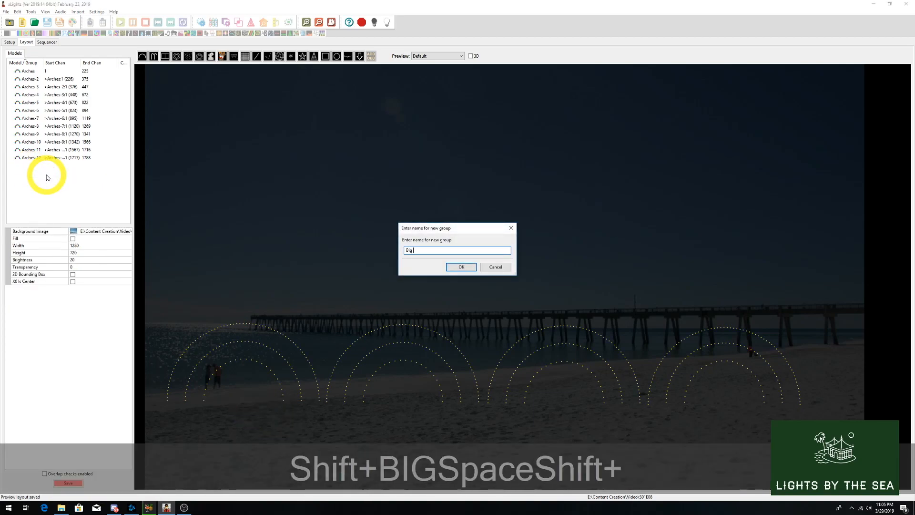
text(Arches)
key(Return)
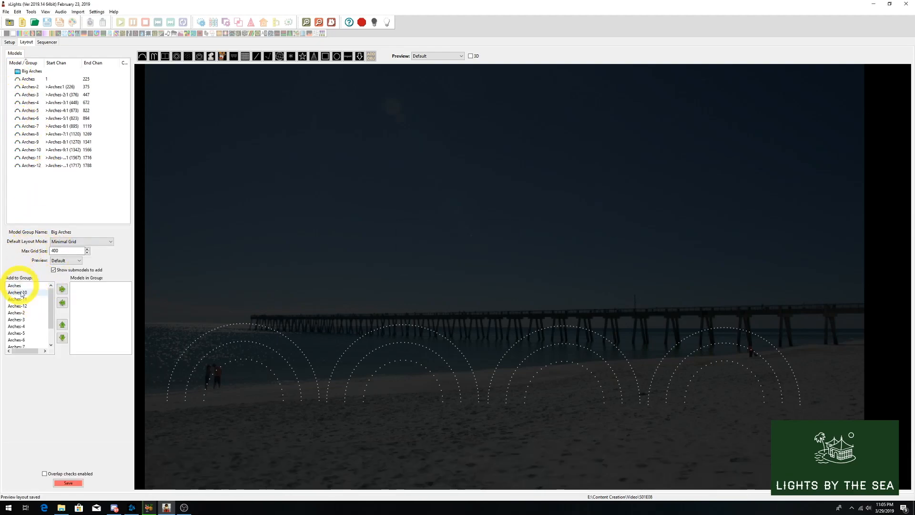
- Add the four large outer arches, Arches, Arches-4, Arches-7 and Arches-10, to the Big Arches group
drag(51, 317, 51, 341)
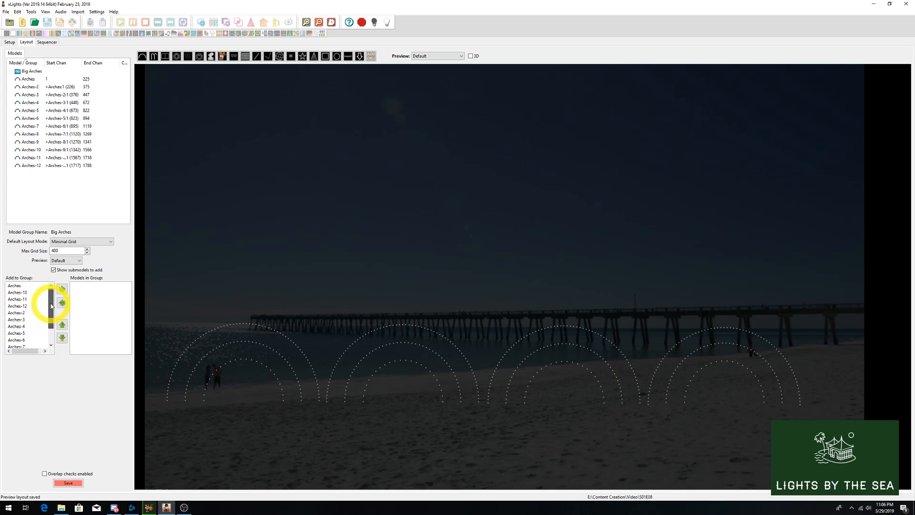
click(52, 289)
click(62, 290)
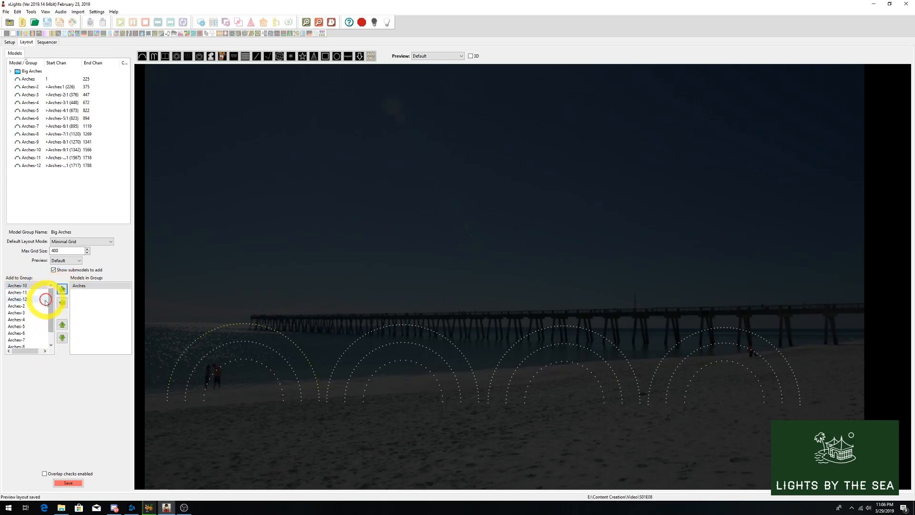
click(67, 292)
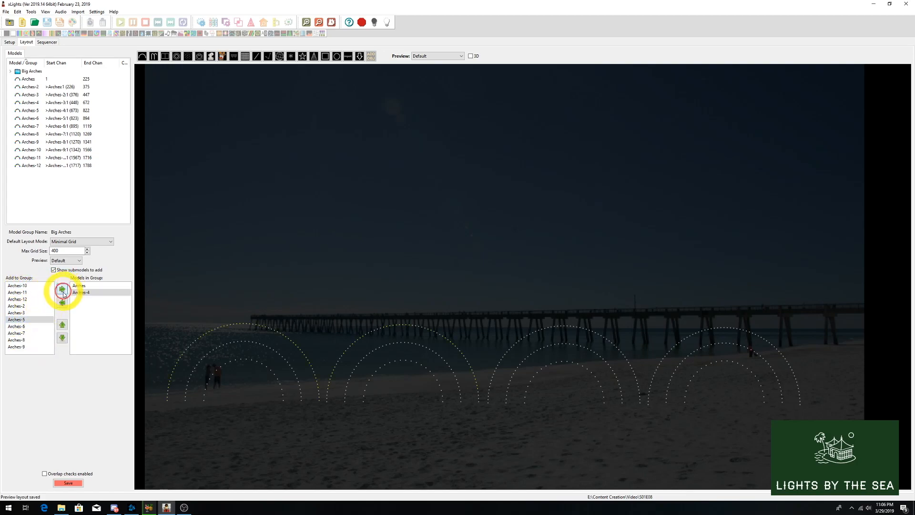
click(22, 333)
click(66, 290)
click(19, 285)
click(63, 290)
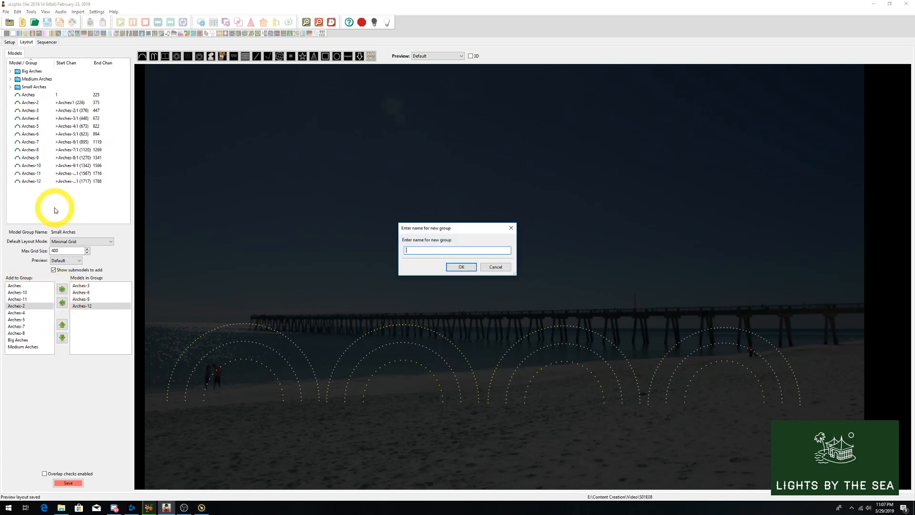
- Create a model group named All Arches containing every individual arch, and save the layout
text(All Arches)
key(Return)
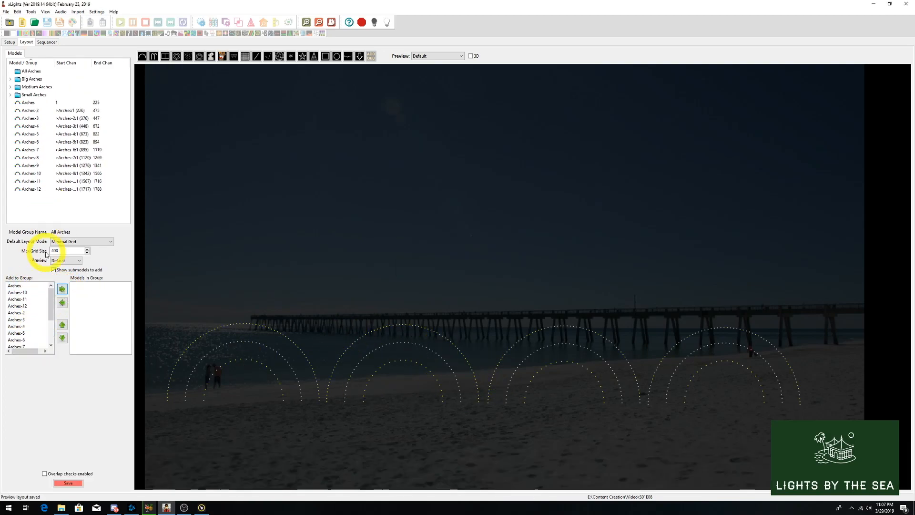
click(18, 286)
drag(50, 301, 50, 334)
shift+click(25, 319)
click(62, 289)
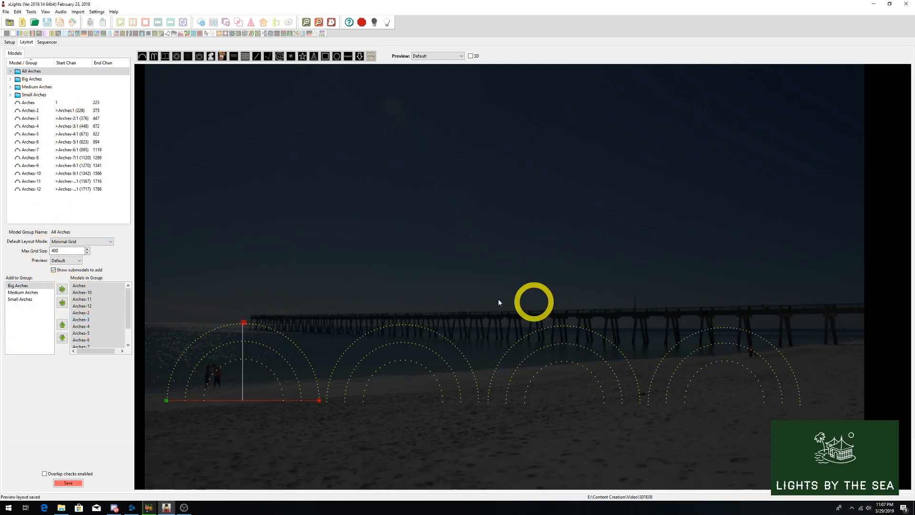
click(32, 205)
click(68, 482)
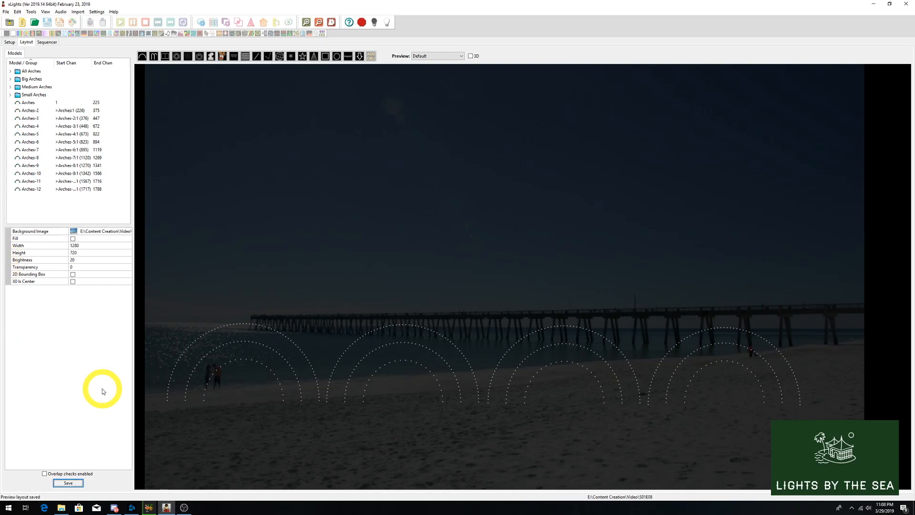
- Create a new musical sequence from Blue_Danube_by_Strauss in Downloads at 40fps (25ms), using the All Models view and Quick Start
click(47, 42)
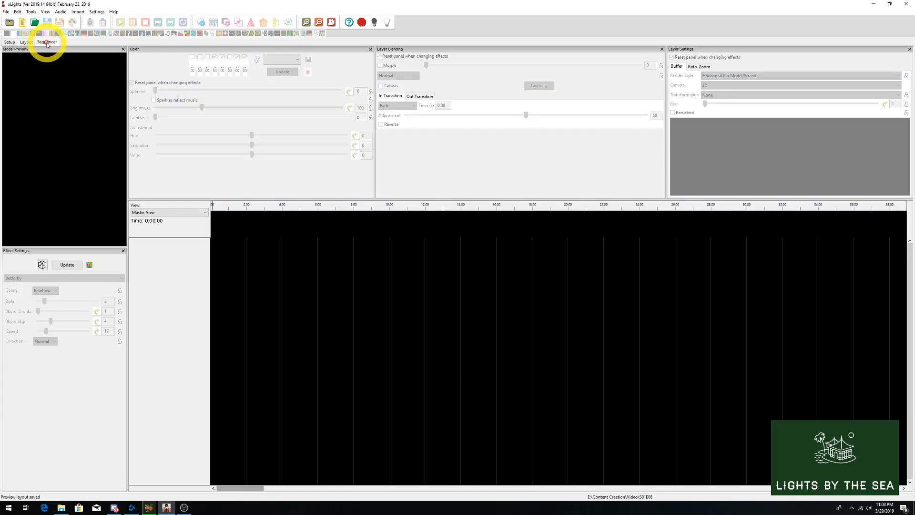
click(22, 22)
click(107, 77)
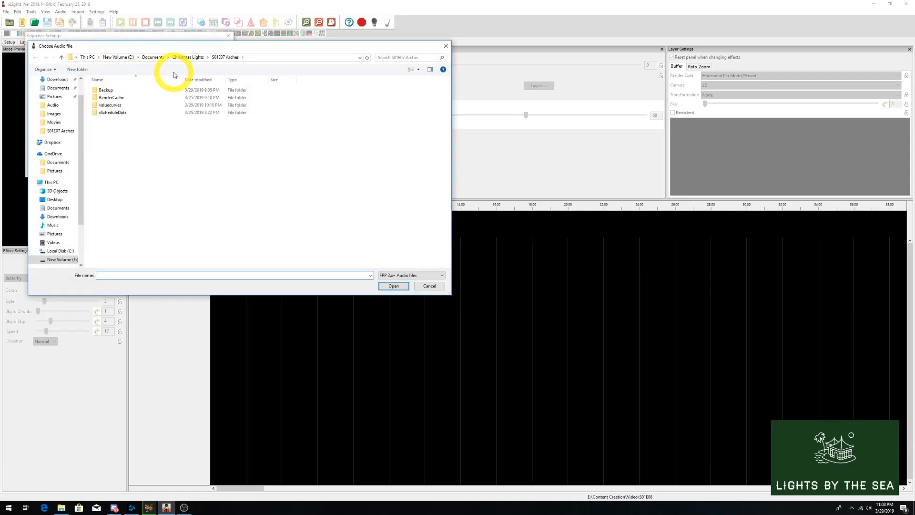
click(56, 79)
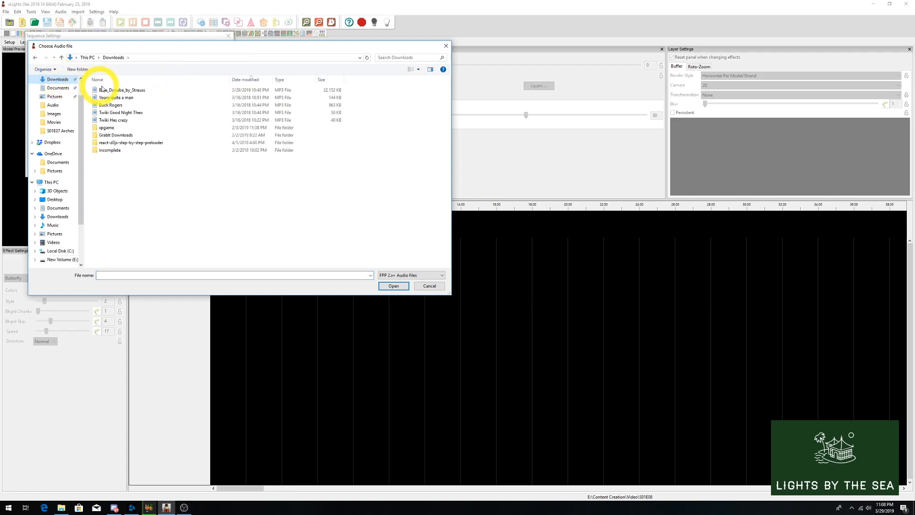
click(119, 90)
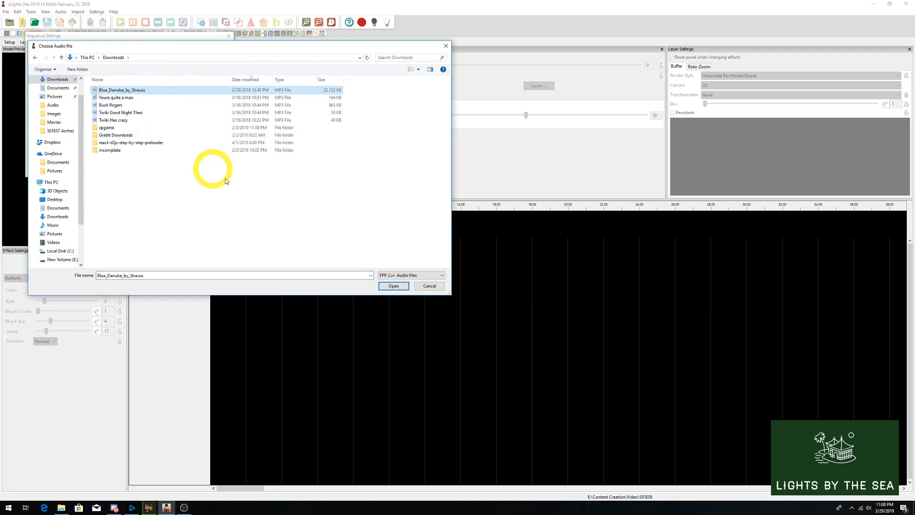
click(394, 286)
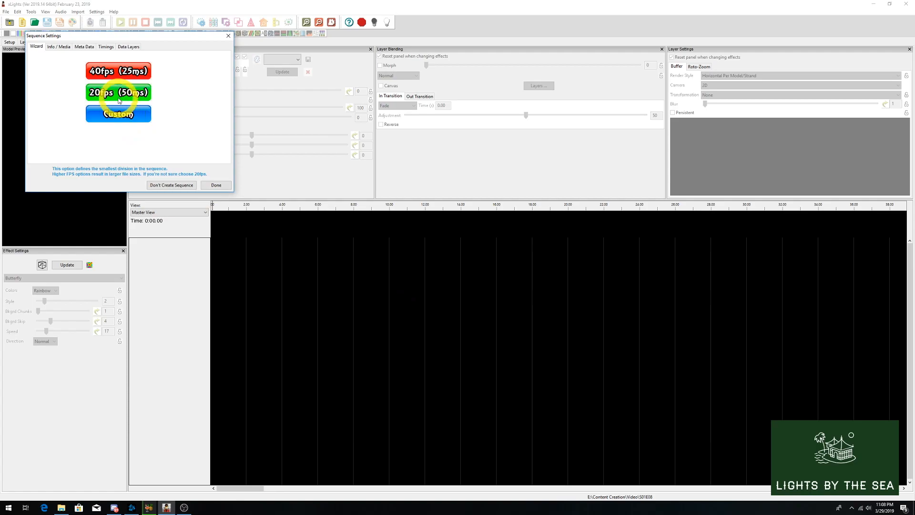
click(115, 75)
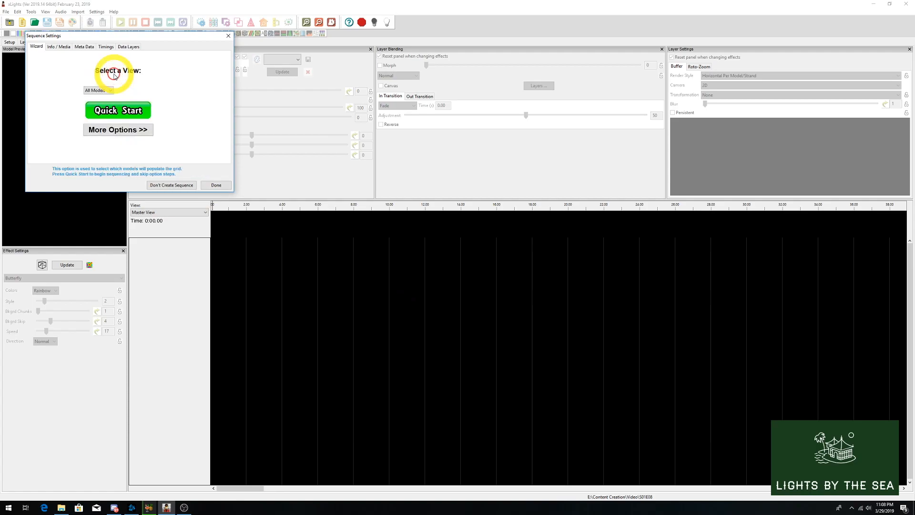
click(117, 112)
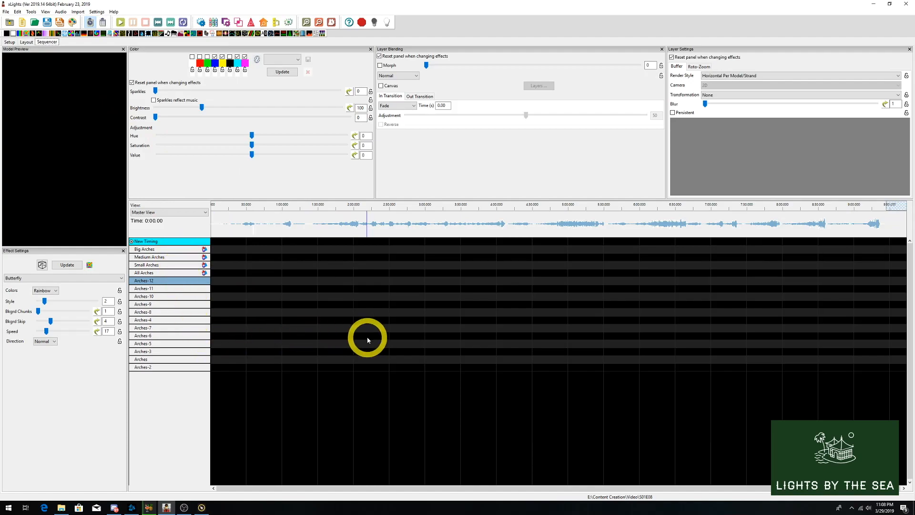
click(170, 213)
click(171, 212)
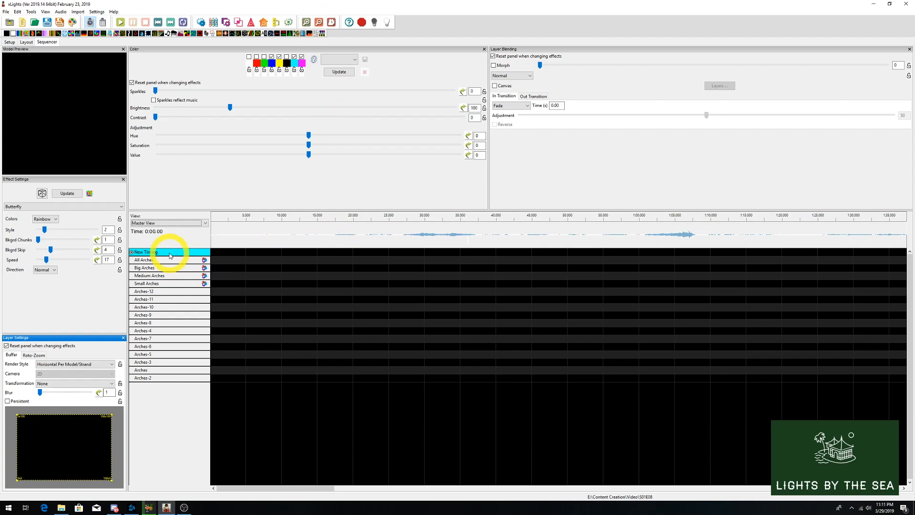
- Add a Bars timing track generated by the Bar and Beat Tracker with 4 beats per bar
right_click(169, 253)
click(188, 257)
click(49, 55)
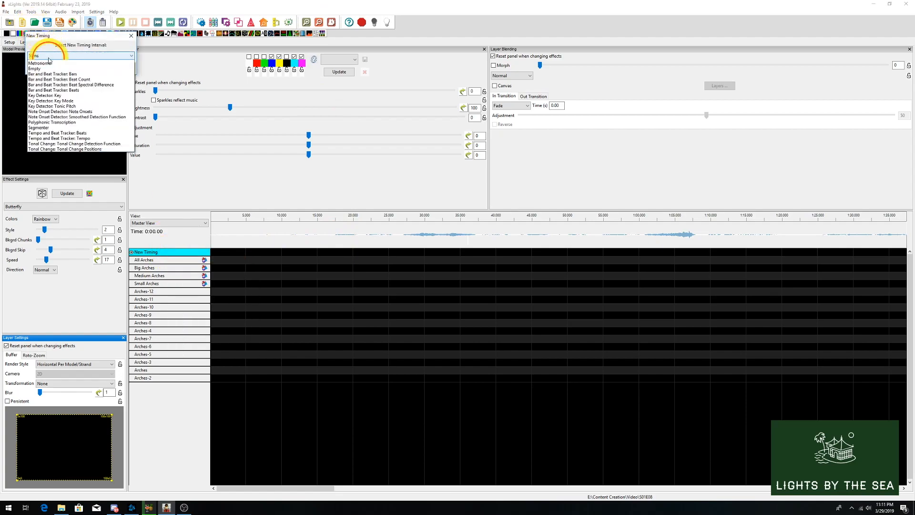
click(41, 90)
click(62, 70)
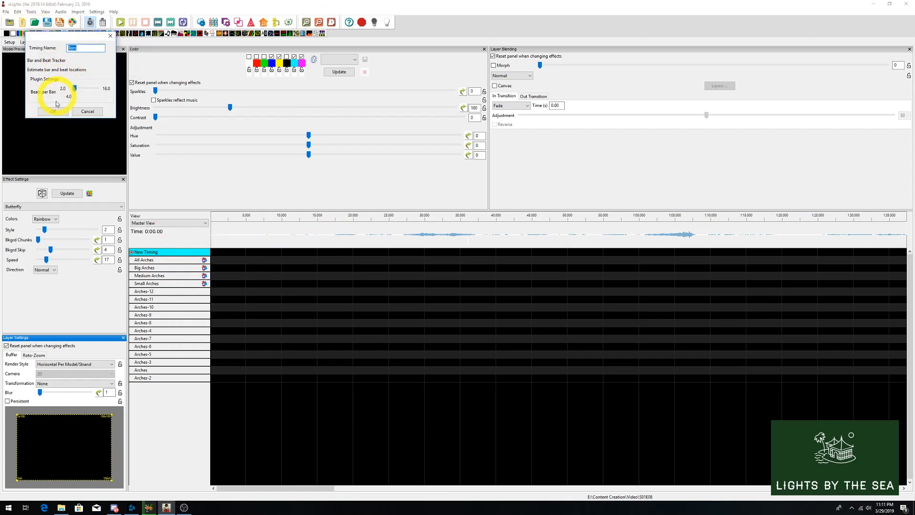
click(55, 110)
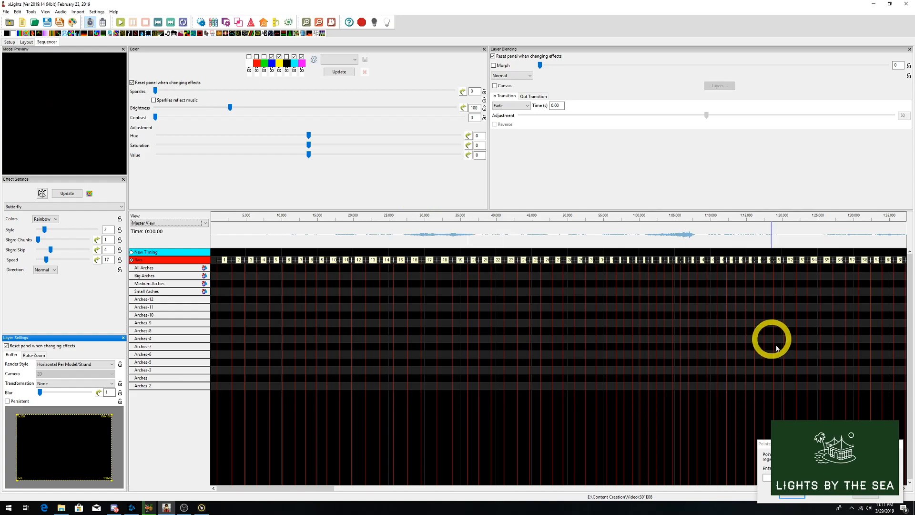
- Add an Empty timing track below Bars and rename it Manual
right_click(154, 260)
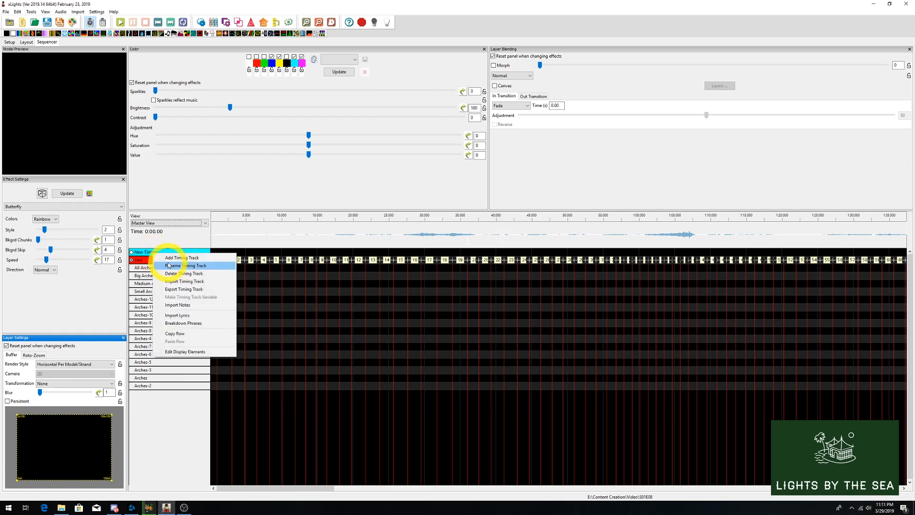
click(183, 260)
click(112, 55)
click(32, 80)
click(63, 67)
right_click(154, 266)
click(170, 278)
text(Manual)
key(Return)
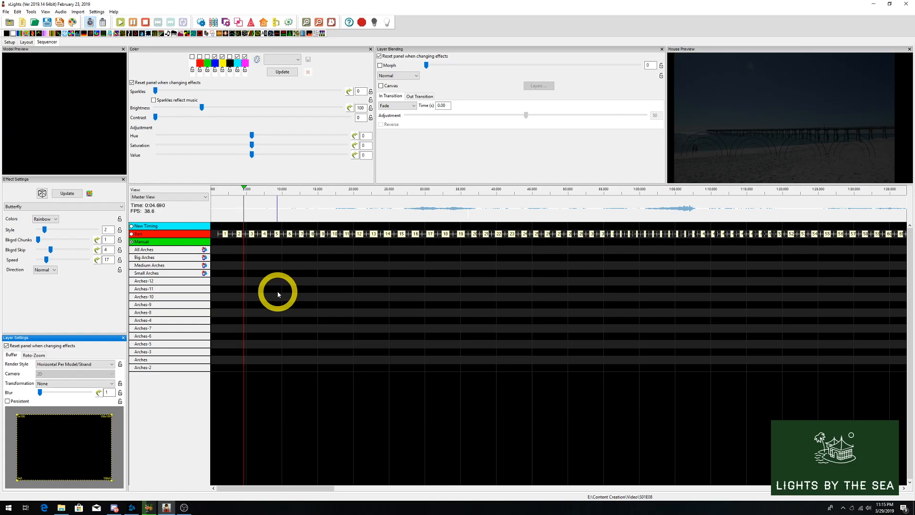
- Tap timing marks onto the Manual track in time with the music during playback, up to about 36 seconds
key(t)
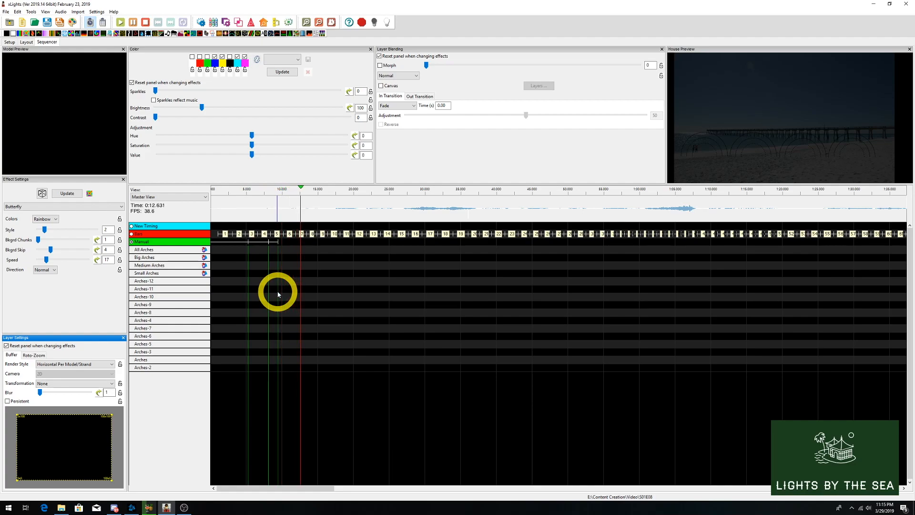
key(t)
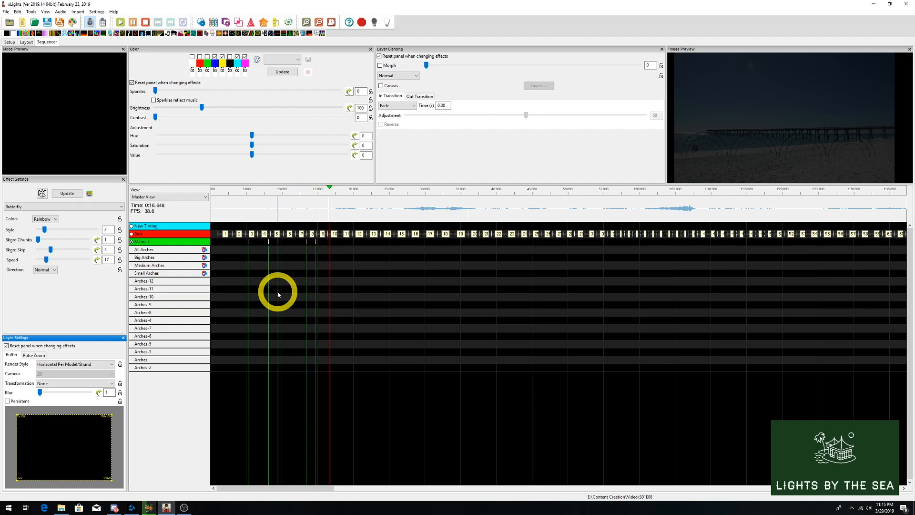
key(t)
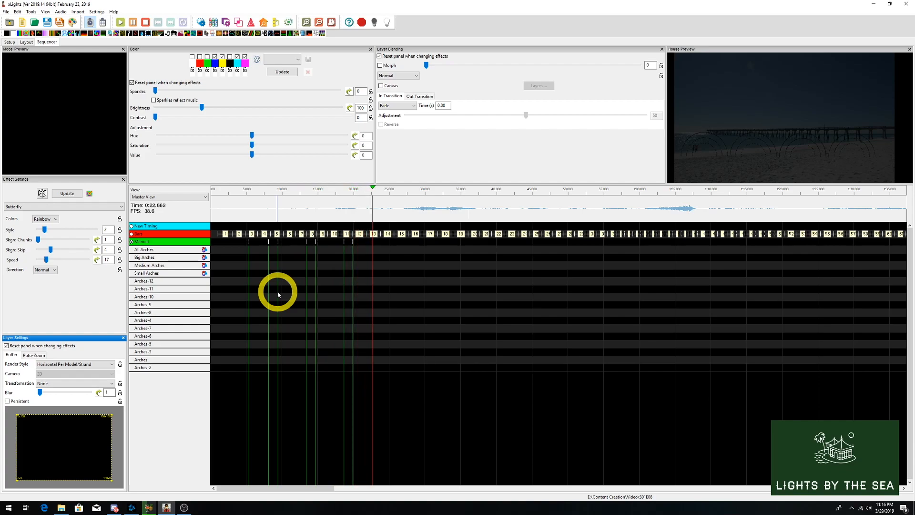
key(t)
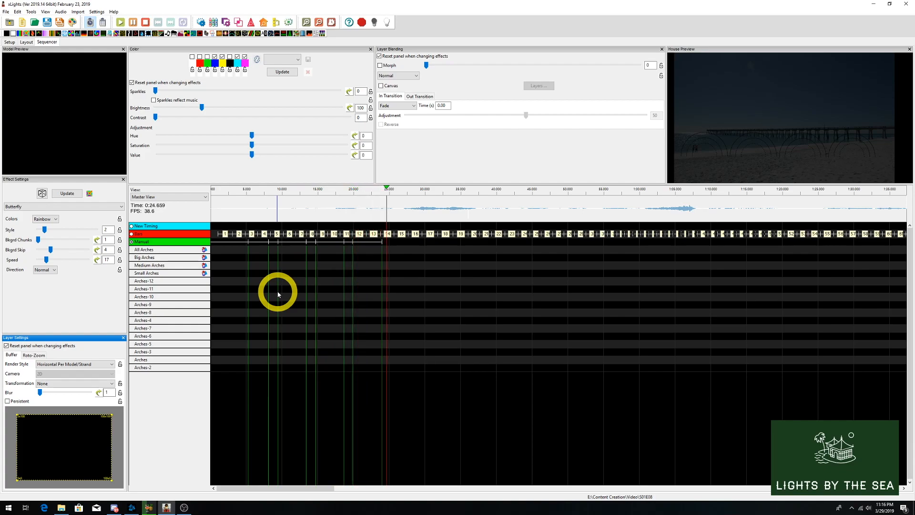
key(t)
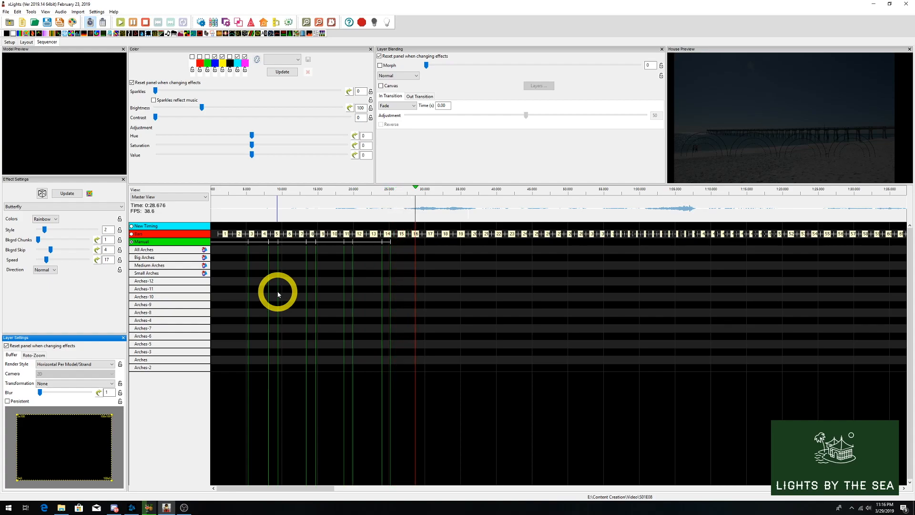
key(t)
key(t)
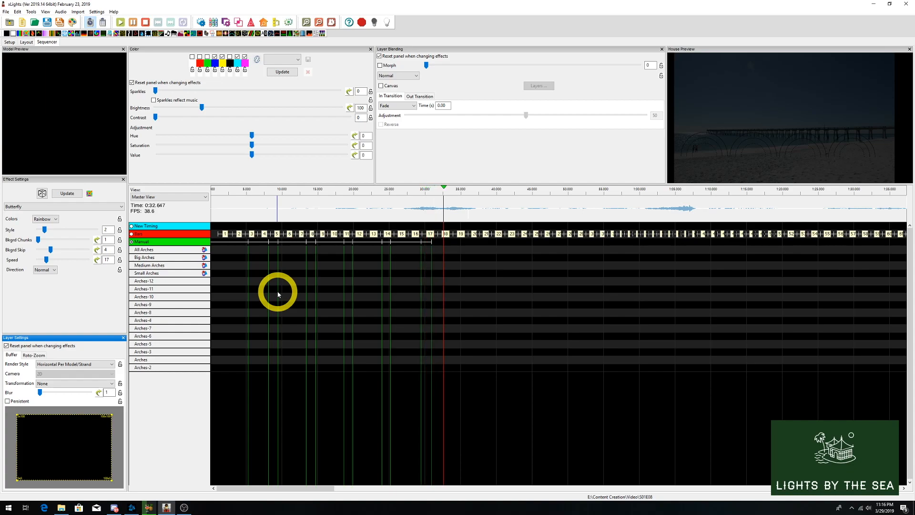
key(t)
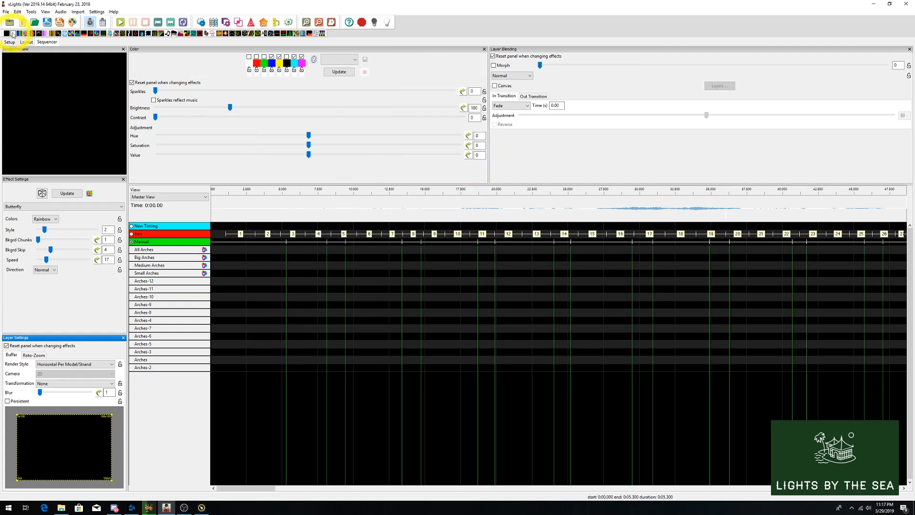
- Place an On effect on All Arches in the first Manual interval and raise its sparkles to roughly three quarters
drag(12, 34, 239, 250)
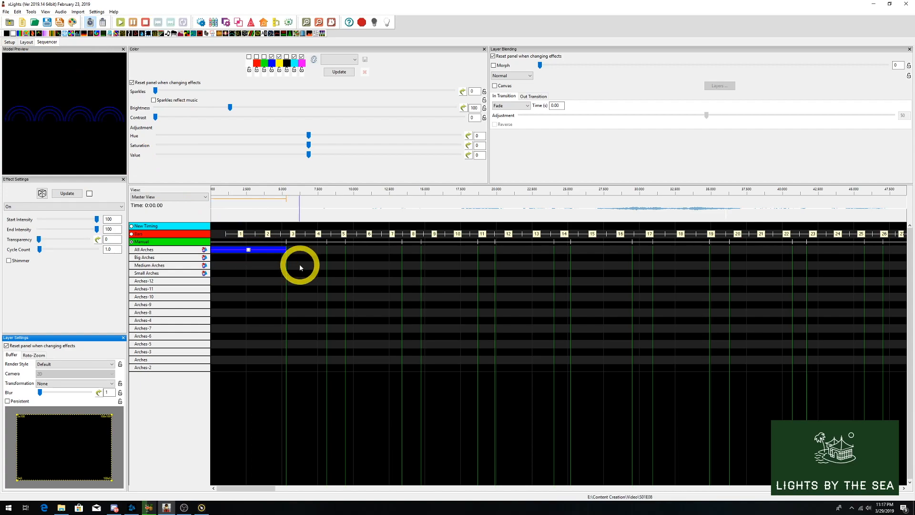
click(157, 93)
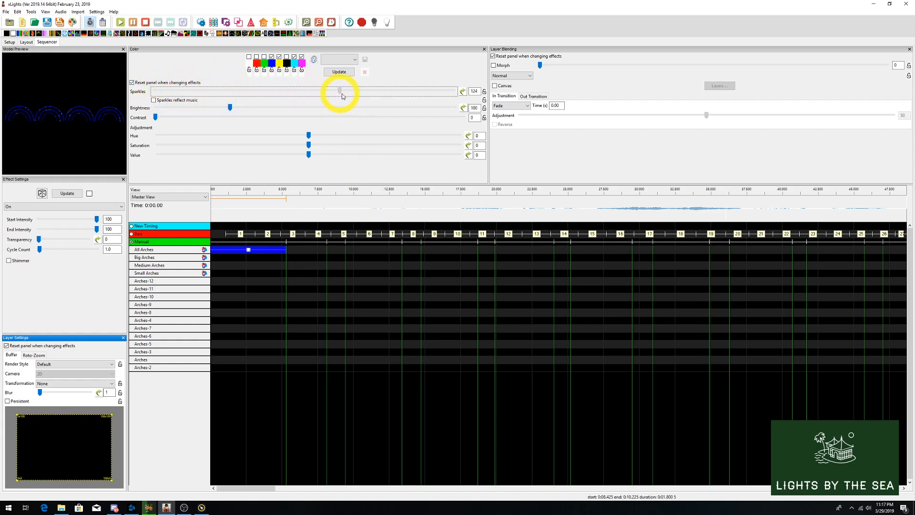
drag(441, 98, 392, 90)
- Leave only white active in the On effect's colors, and set its transparency to 99 and sparkles to 125
click(272, 57)
click(280, 57)
click(294, 57)
click(302, 57)
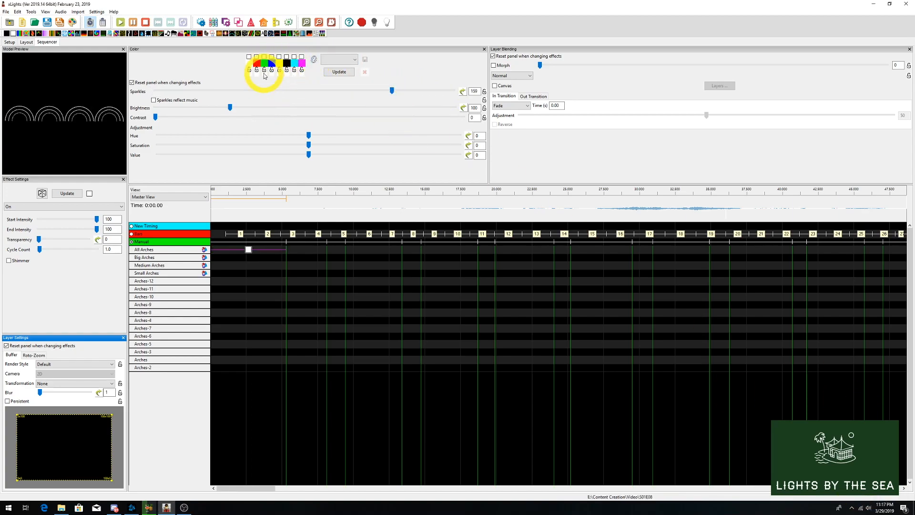
click(286, 57)
drag(39, 240, 88, 239)
click(249, 57)
click(286, 57)
drag(391, 91, 358, 92)
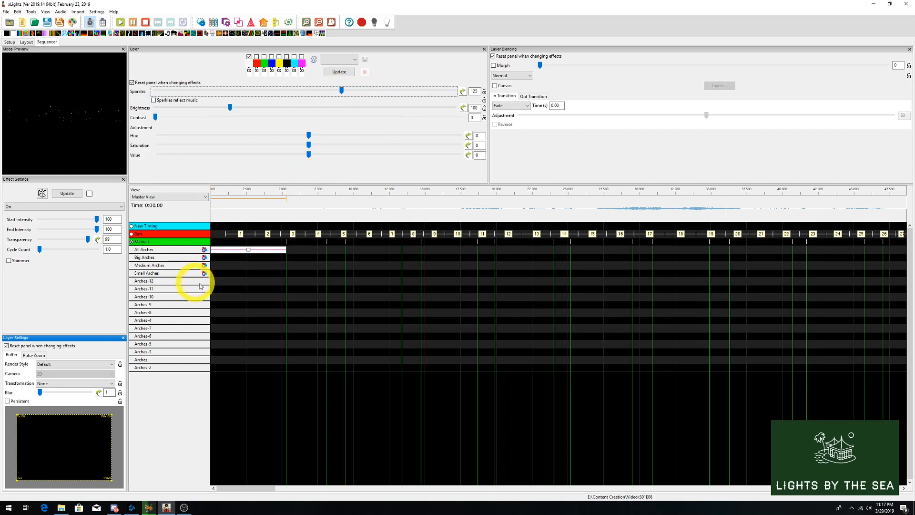
- Trim the All Arches effect to start about 1 second in, and preview it by playing the opening of the sequence
drag(211, 250, 215, 249)
drag(215, 249, 225, 249)
click(214, 192)
key(space)
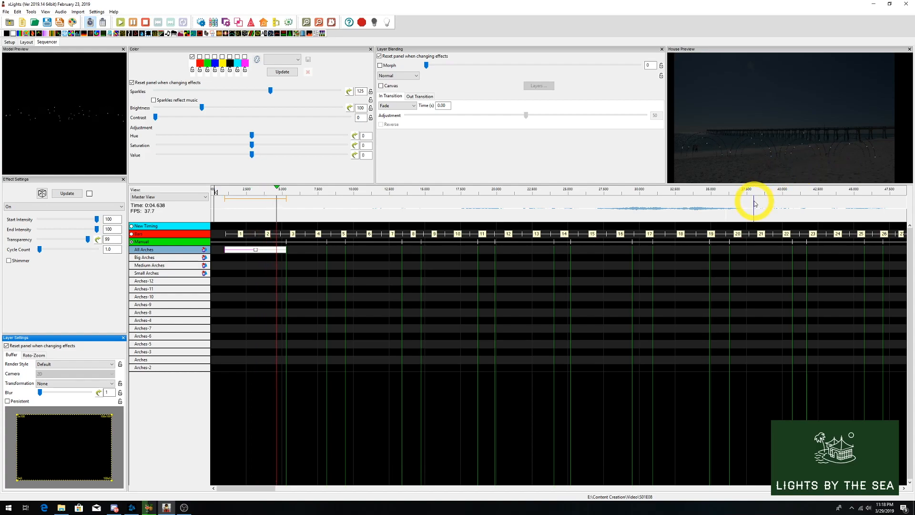
key(space)
- Add another Empty timing track below Manual and rename it HORNS
right_click(169, 242)
click(171, 245)
click(123, 55)
click(47, 84)
click(96, 68)
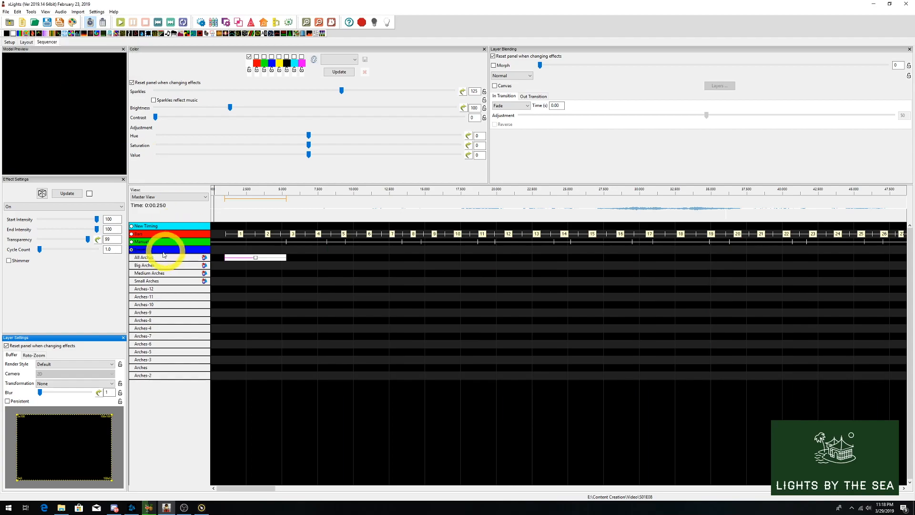
right_click(146, 250)
click(177, 265)
text(HORNS)
click(460, 267)
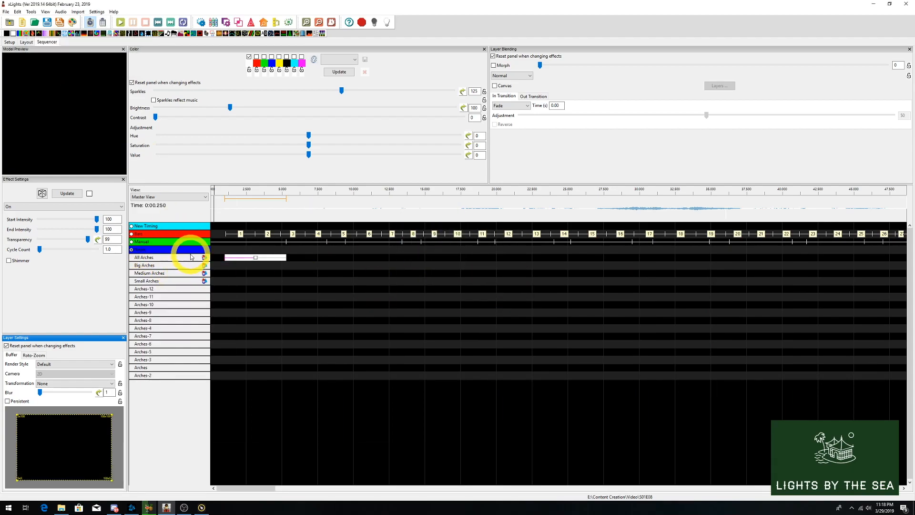
- Play the sequence from the start and mark the horn notes on the HORNS timing track through about 12 seconds
click(218, 205)
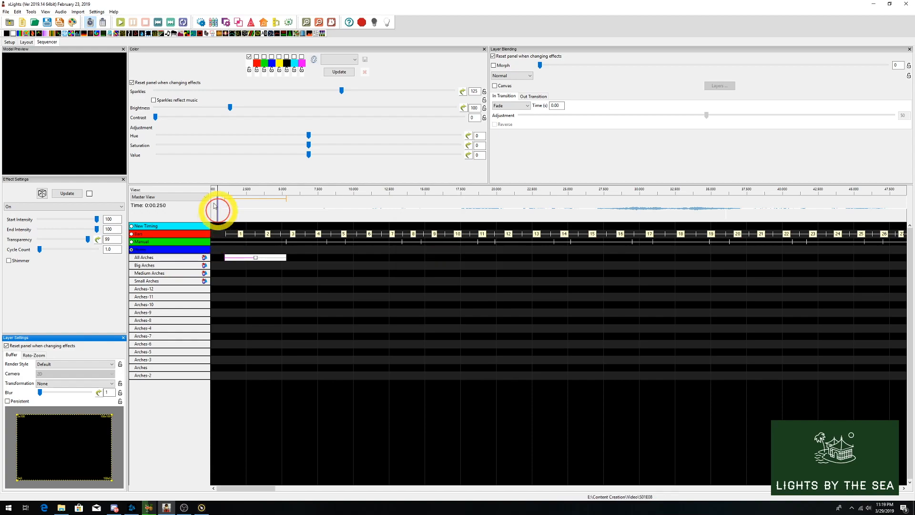
click(120, 22)
key(t)
key(t)
key(t)
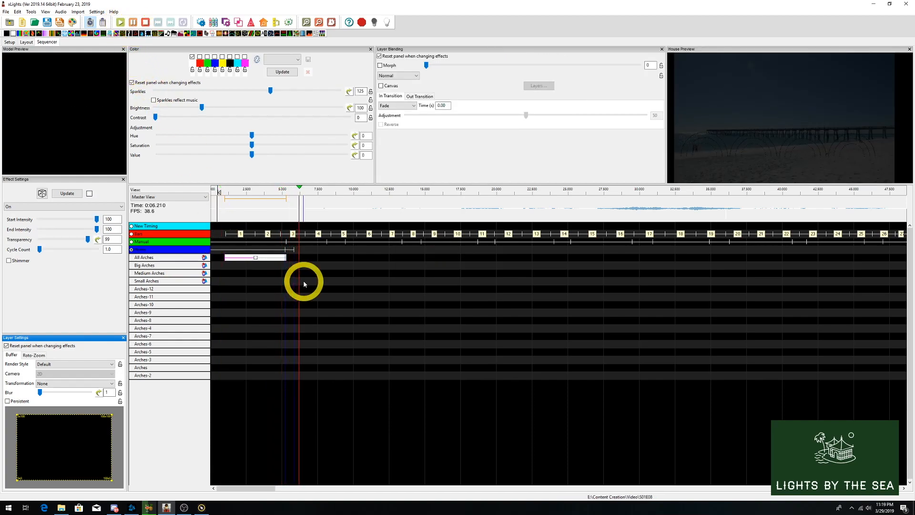
key(t)
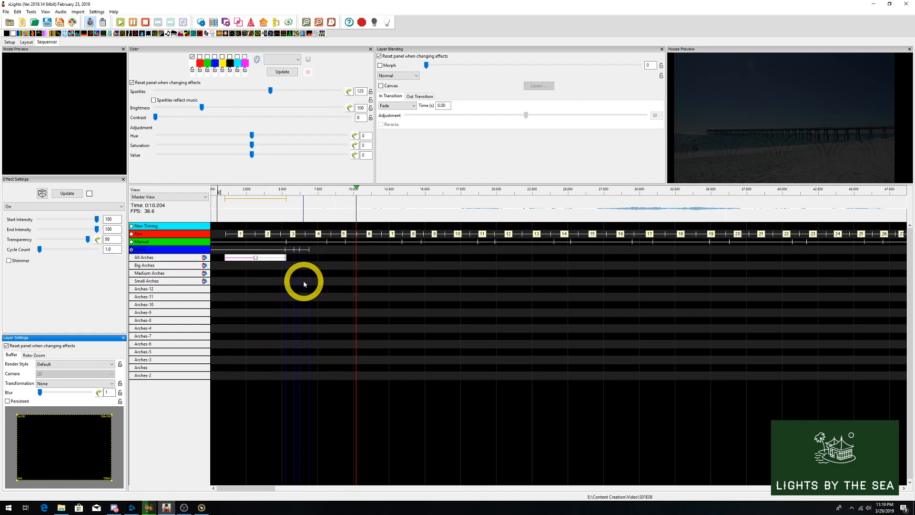
key(t)
key(t)
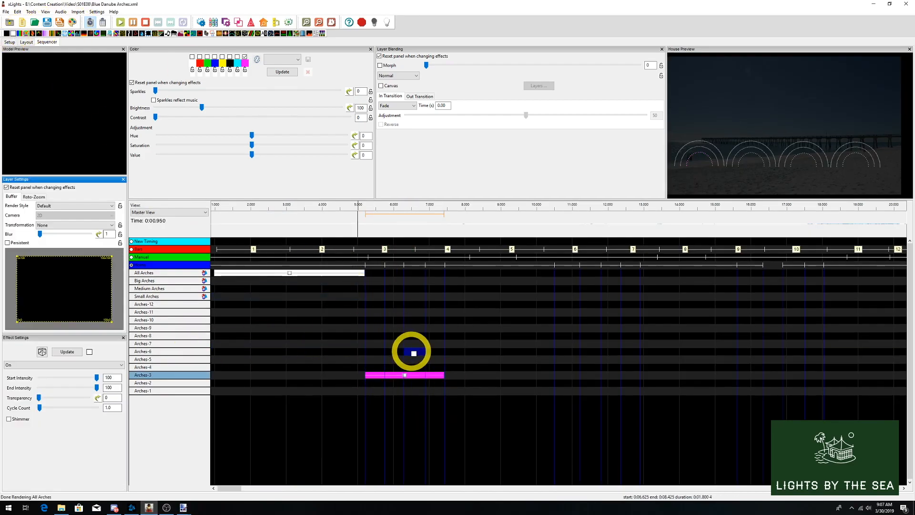
- Build staggered magenta On effects on Arches-3, Arches-6, Arches-9 and Arches-12 ending about 7.4 seconds in, followed by one on Small Arches
drag(411, 352, 398, 351)
drag(404, 351, 446, 374)
drag(13, 34, 415, 327)
drag(425, 328, 445, 328)
drag(13, 34, 456, 296)
click(435, 304)
click(216, 217)
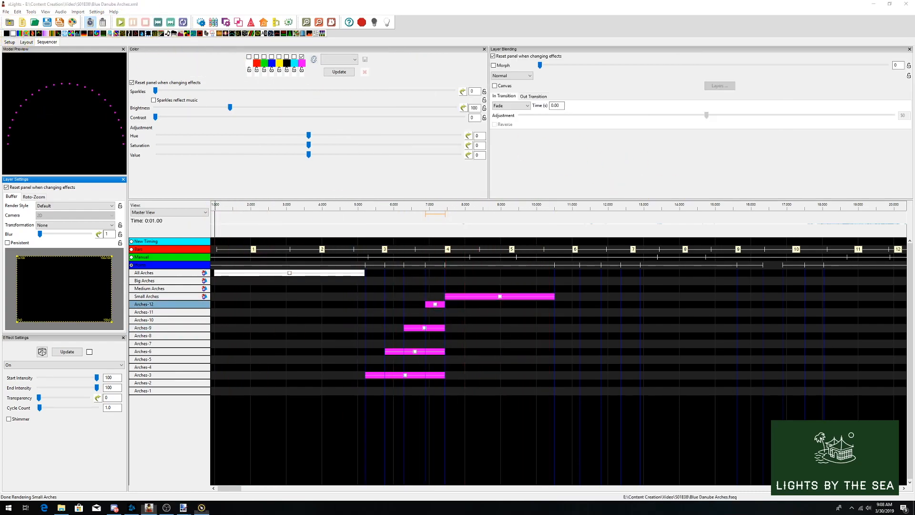
- Activate the Manual timing track and place a Single Strand effect on Arches-2 in the interval starting about 8 seconds in
click(224, 34)
click(143, 257)
click(509, 259)
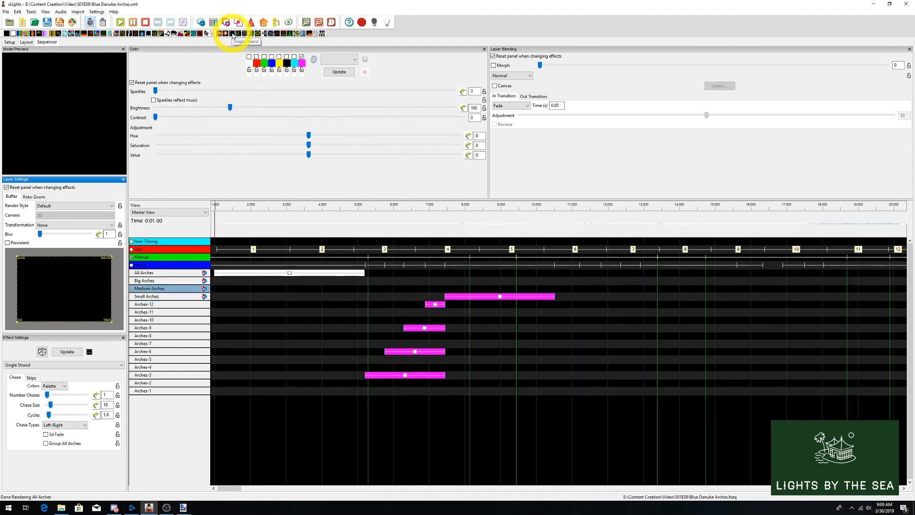
drag(236, 45, 492, 388)
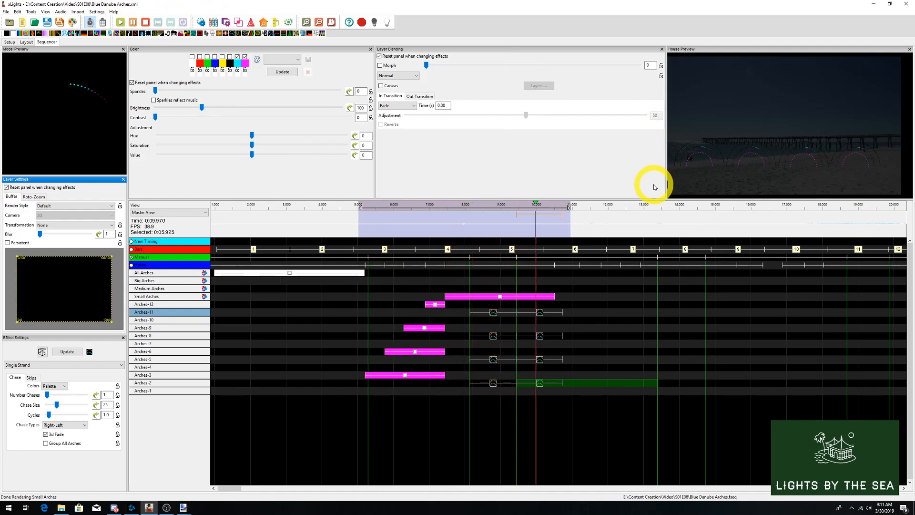
- Extend the All Arches On effect to about 19 seconds and copy the first phrase's effects on the arches below it
drag(364, 272, 561, 280)
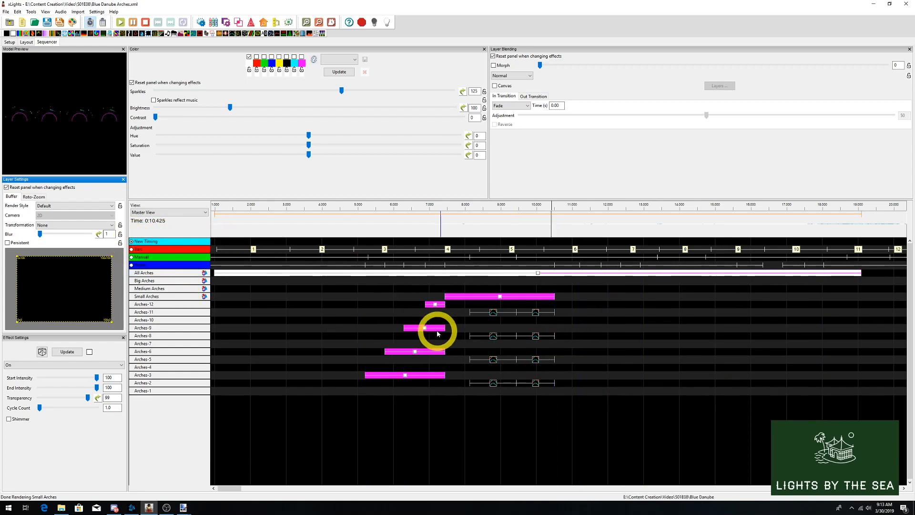
drag(341, 283, 586, 406)
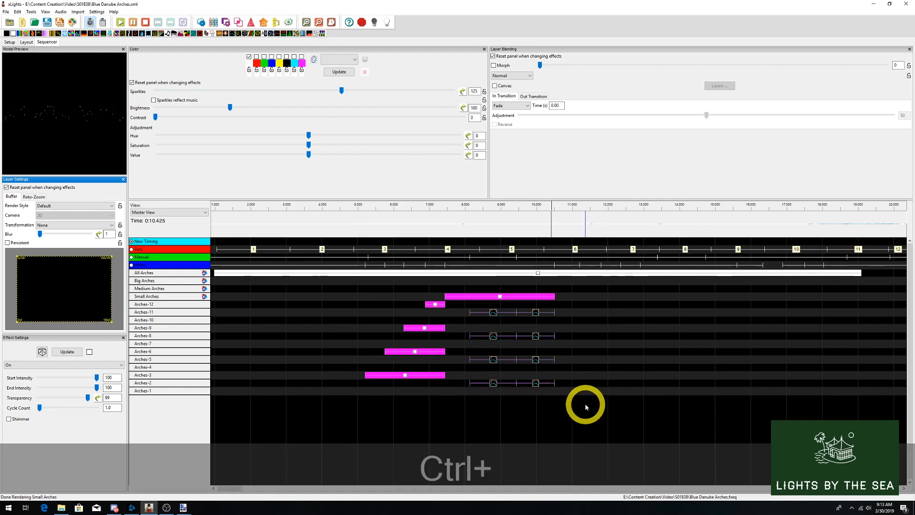
key(ctrl+c)
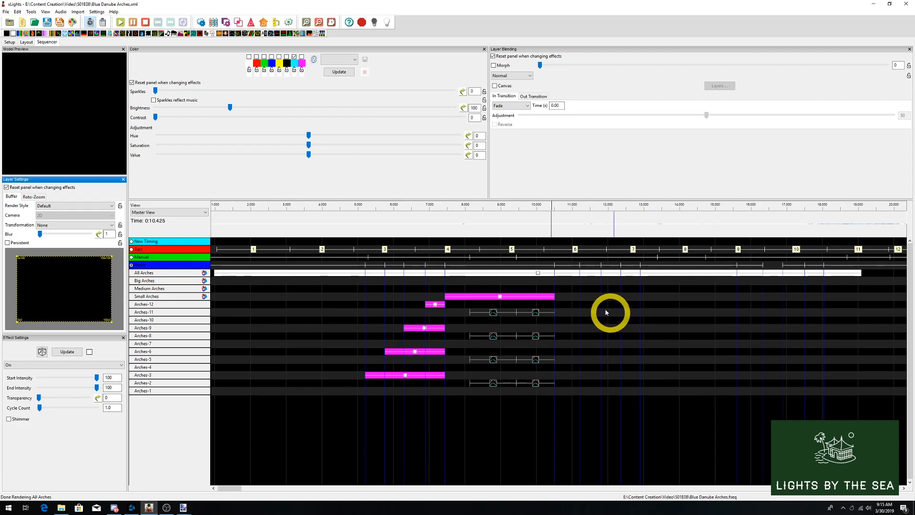
- Paste the copied content on Big Arches in the HORNS interval starting at about 12.9 seconds
click(647, 290)
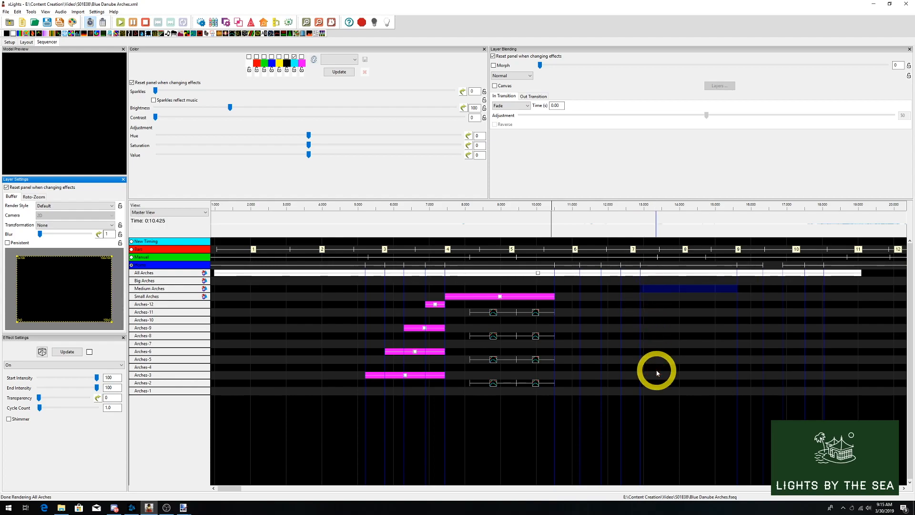
click(650, 281)
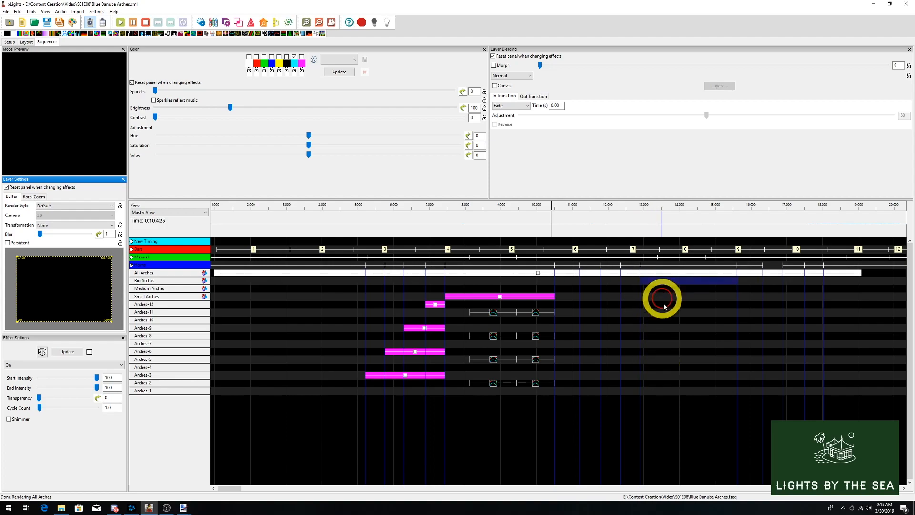
key(ctrl+v)
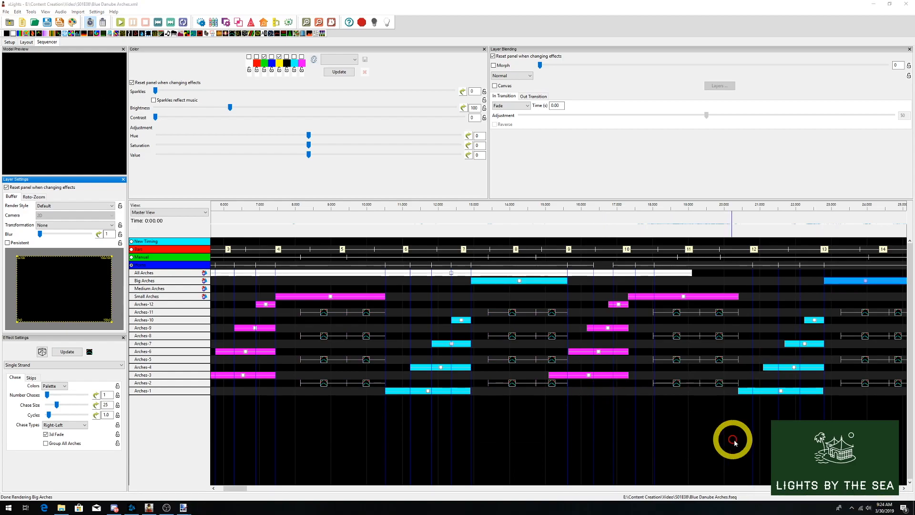
- Fit the repeated On effects on Arches-3, Arches-6, Small Arches, Arches-1 and Arches-4 to the HORNS marks between about 15 and 23 seconds
drag(589, 375, 654, 375)
drag(599, 351, 622, 330)
drag(621, 302, 752, 296)
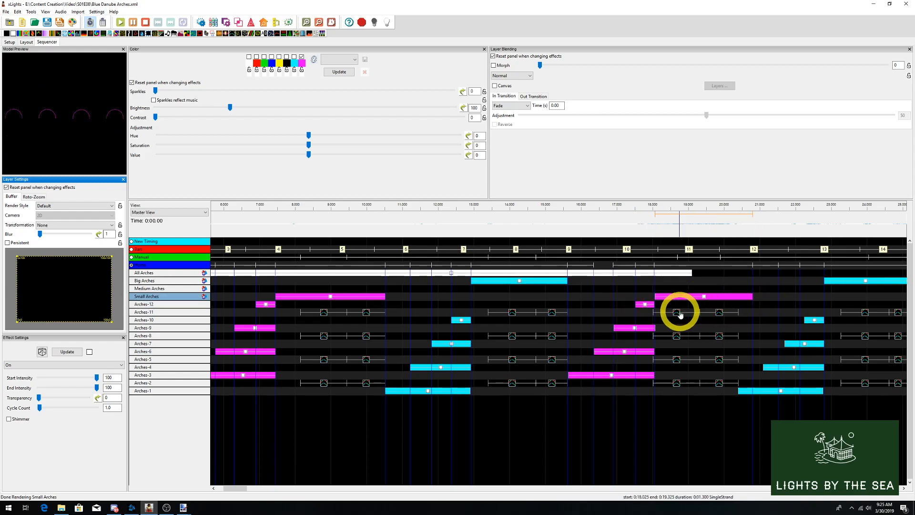
drag(782, 391, 825, 368)
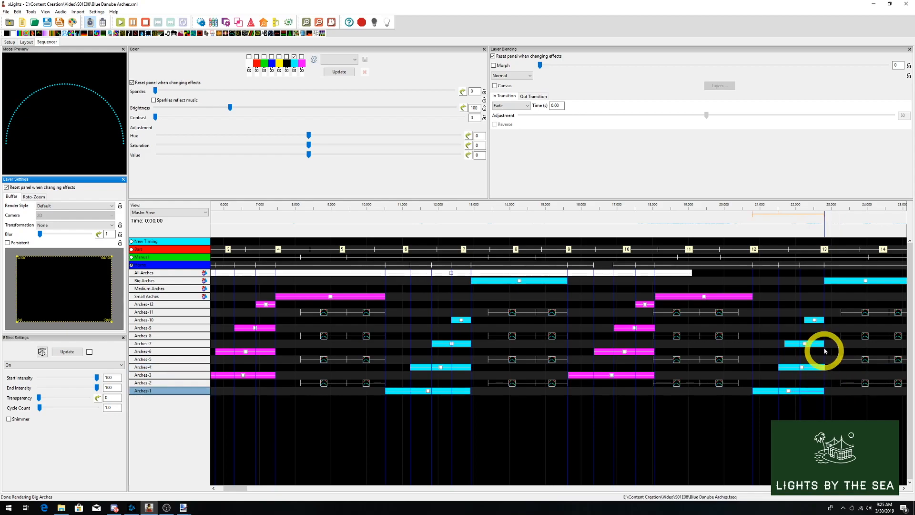
click(316, 496)
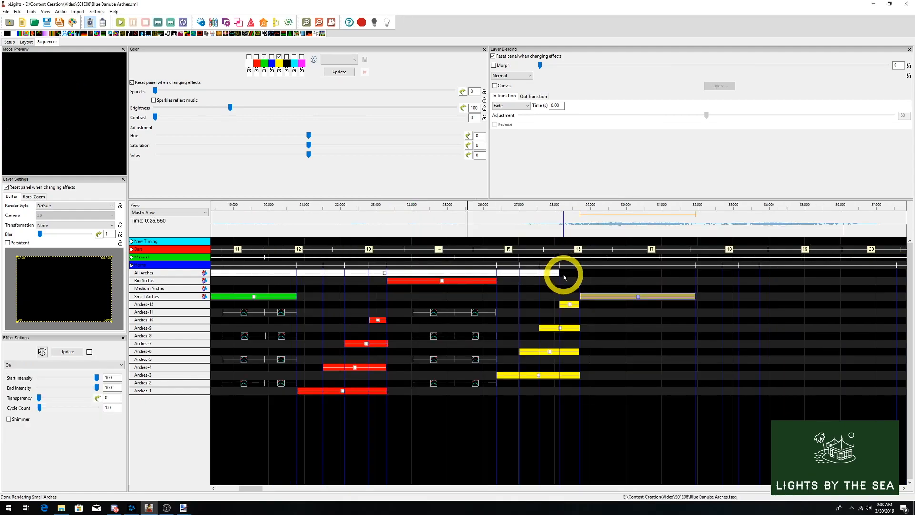
- Place a Fire effect on All Arches from about 28 to 32 seconds and adjust its hue shift
drag(109, 33, 579, 273)
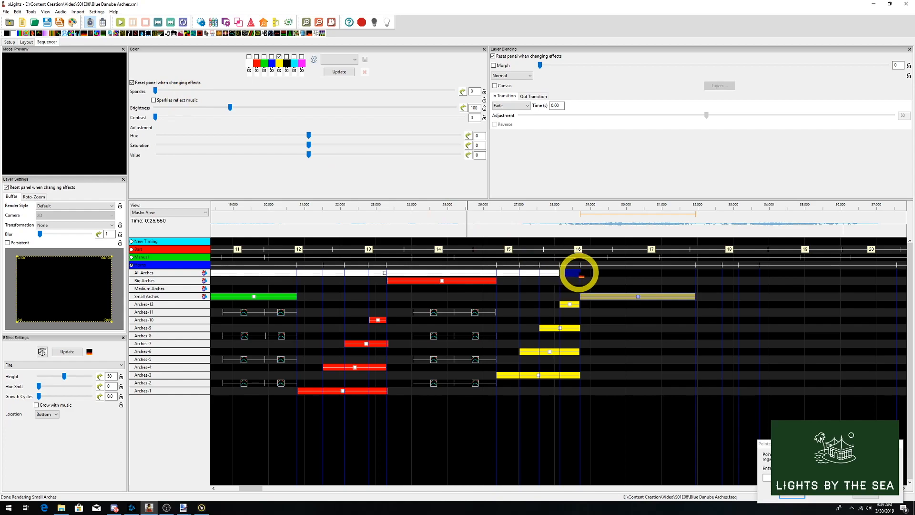
click(864, 492)
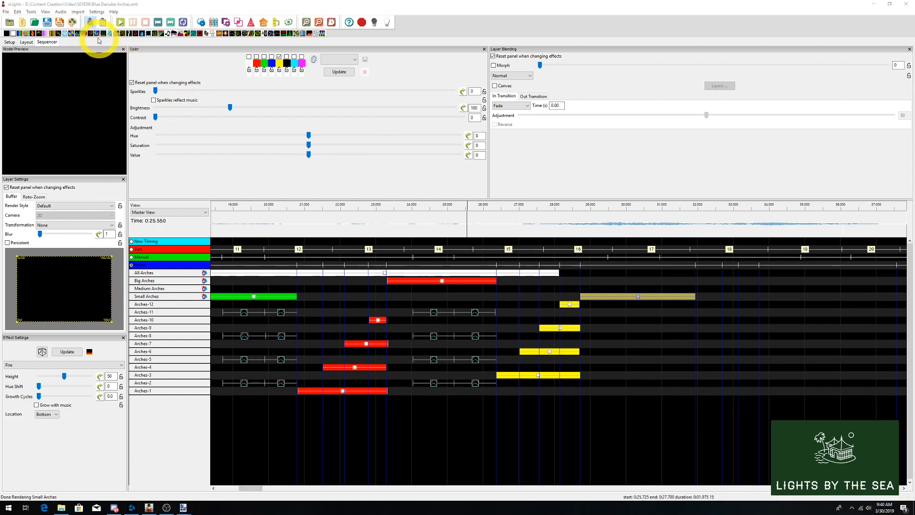
drag(570, 272, 695, 275)
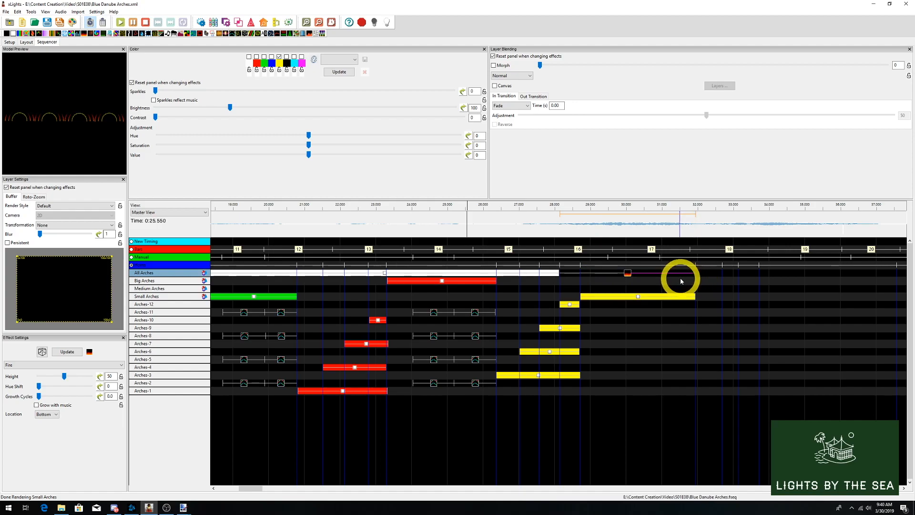
click(39, 387)
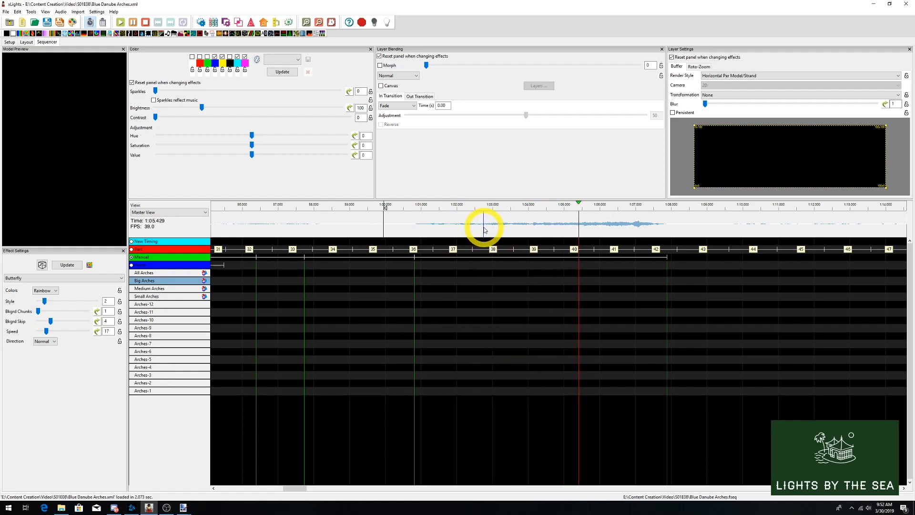
- Stop playback, place a Spirals effect on All Arches in the Manual interval starting near 1:01, and set its render style to Single Line
click(145, 22)
click(430, 272)
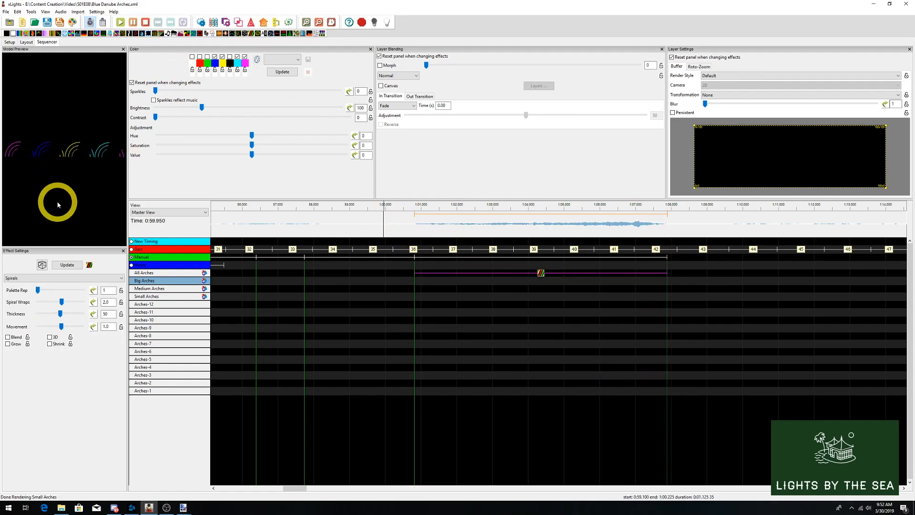
click(721, 77)
click(717, 94)
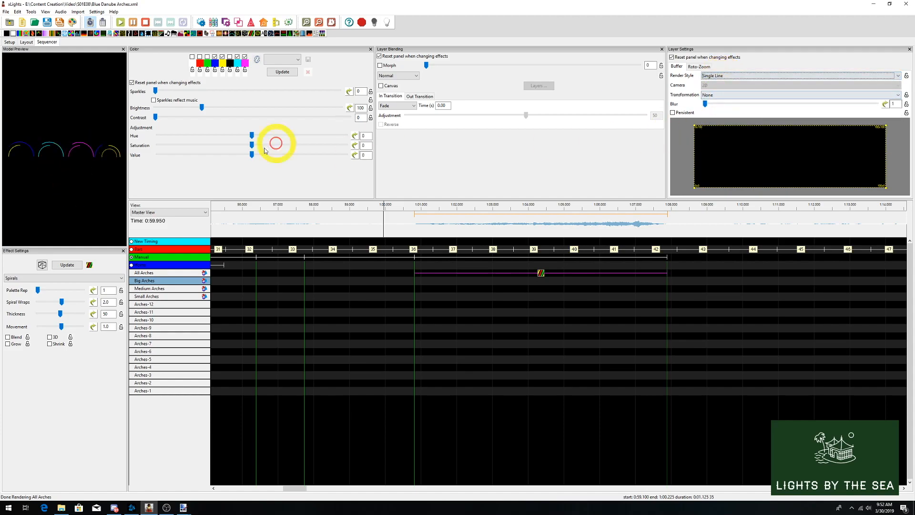
- Preview the Spirals effect by playing the sequence from about 1:00, then stop playback
click(391, 221)
click(120, 22)
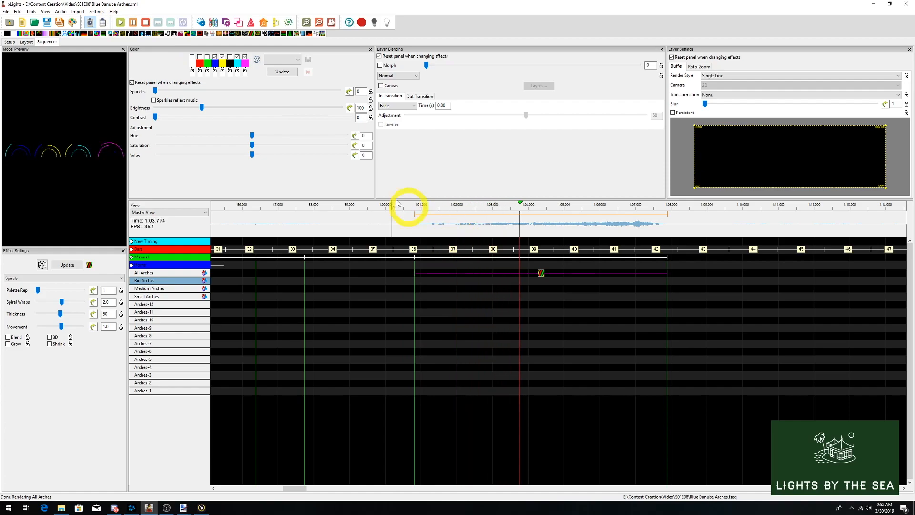
click(146, 22)
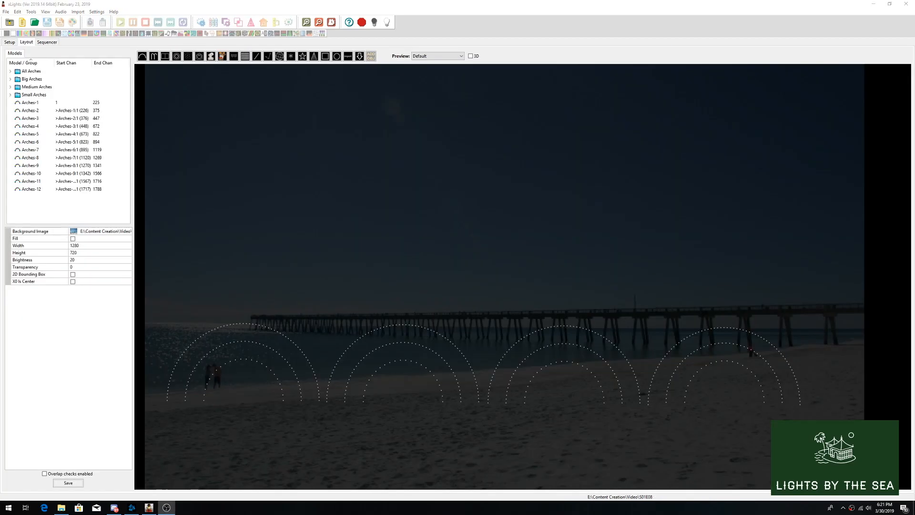
- Add an E1.31 Unicast output at 192.168.1.145 with starting universe 100 and 10 universes
click(9, 42)
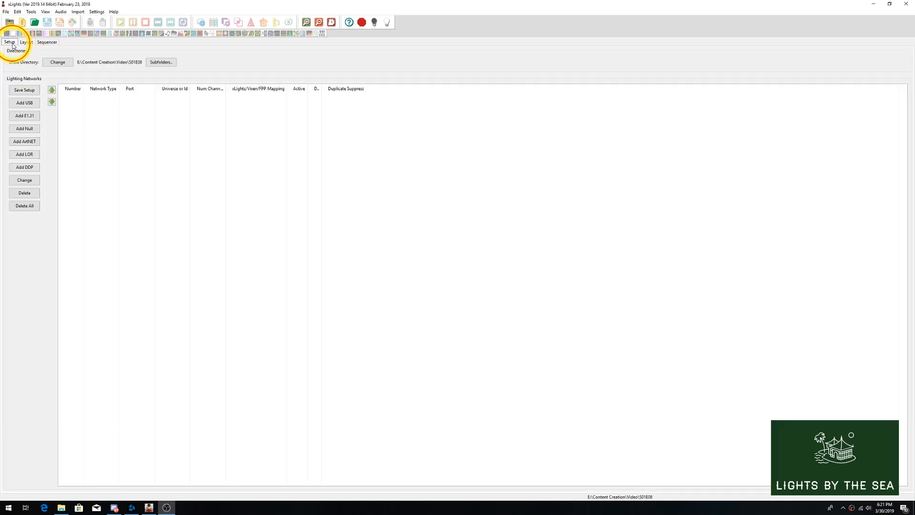
click(24, 115)
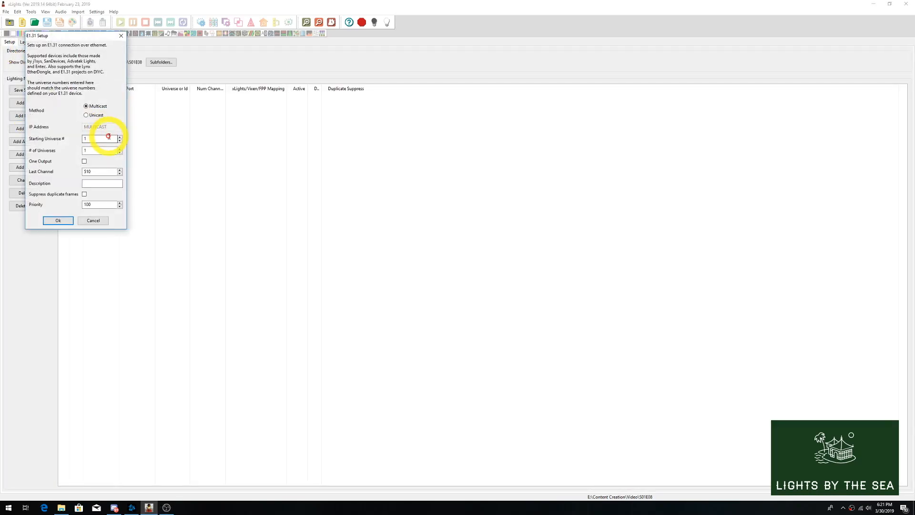
click(87, 115)
click(89, 126)
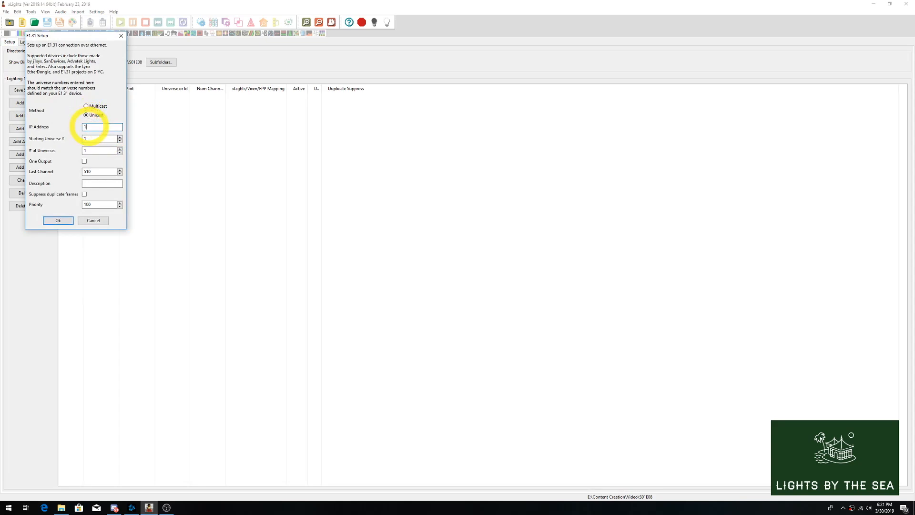
text(192.168.1.145)
click(88, 138)
text(00)
key(Tab)
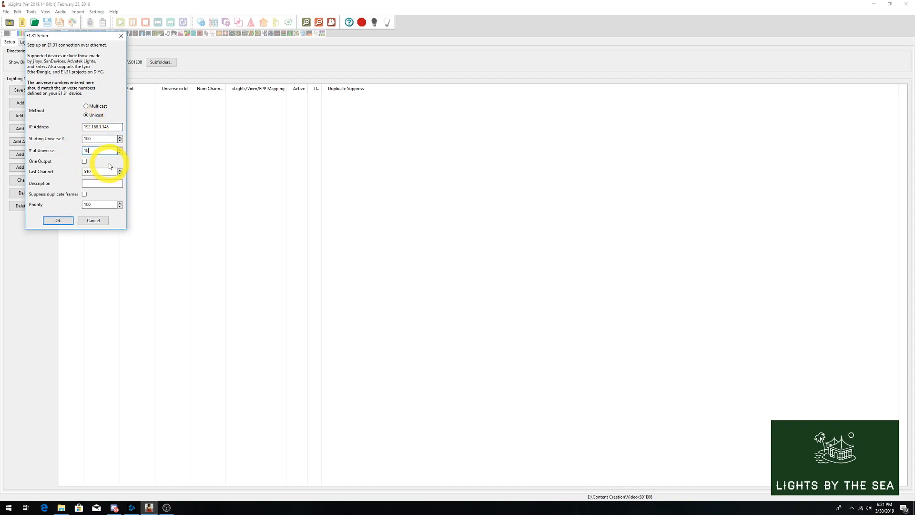
key(Return)
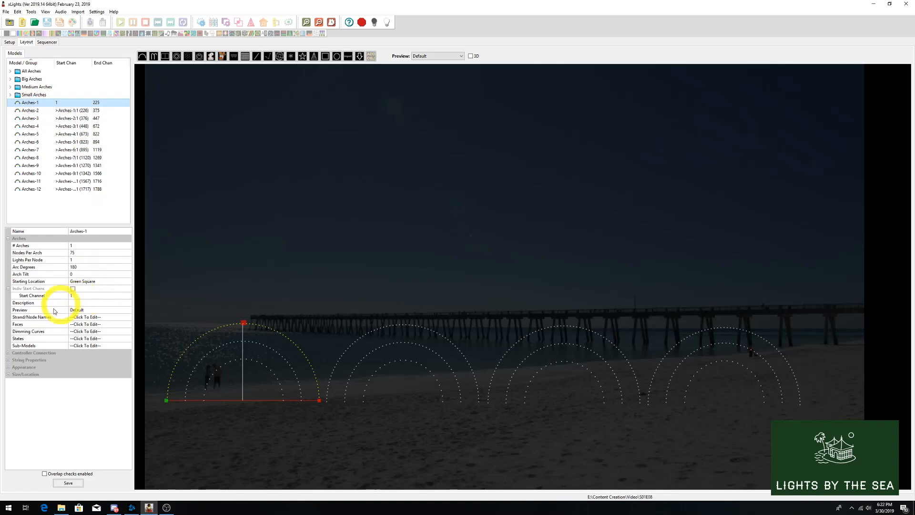
- Set the controller connection of Arches-1 to port 2 with the WS2811 protocol
click(9, 353)
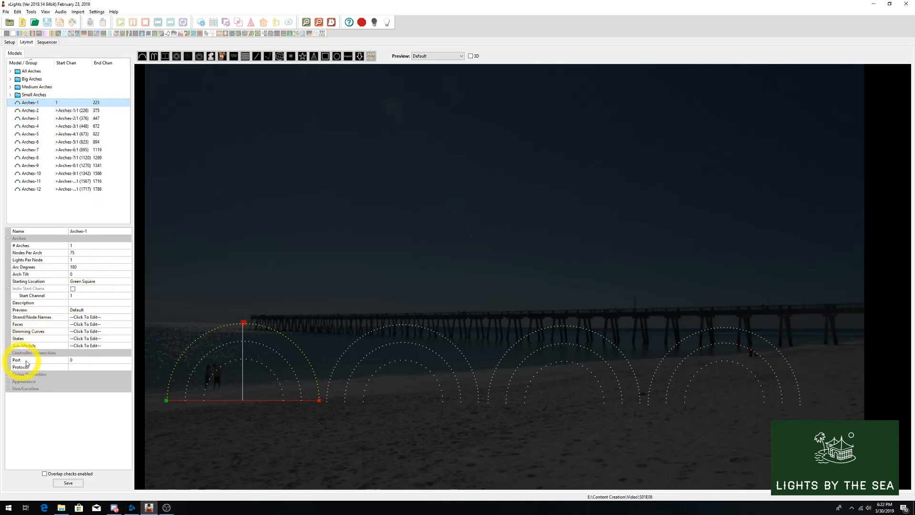
click(77, 359)
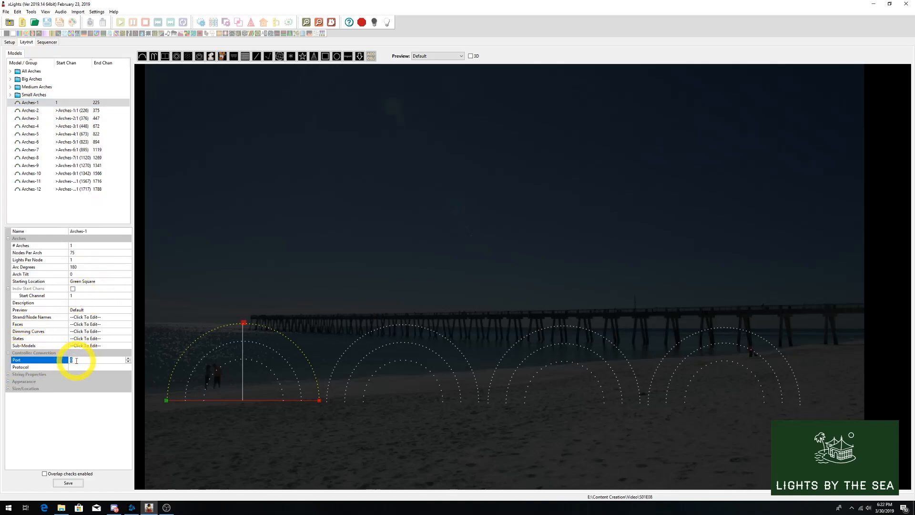
click(76, 367)
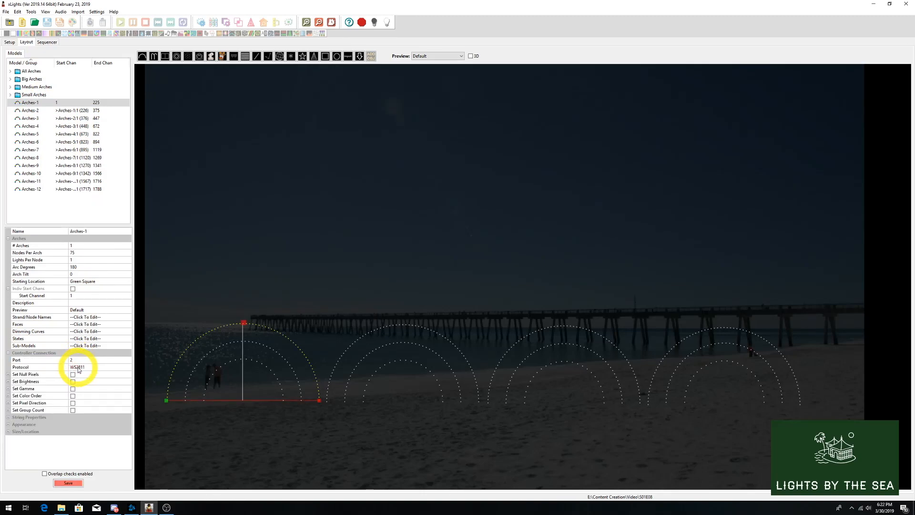
- Set the start channel of Arches-1 to #100:1
click(76, 295)
text(#)
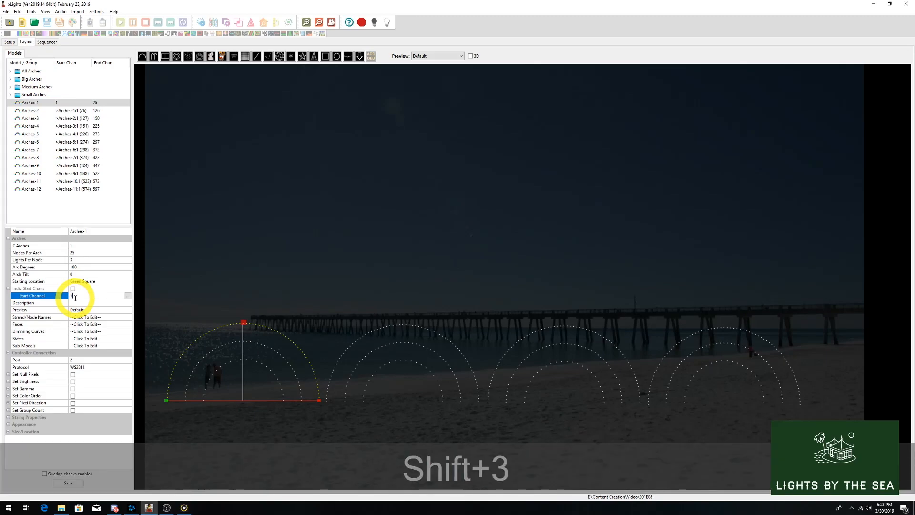
text(100:)
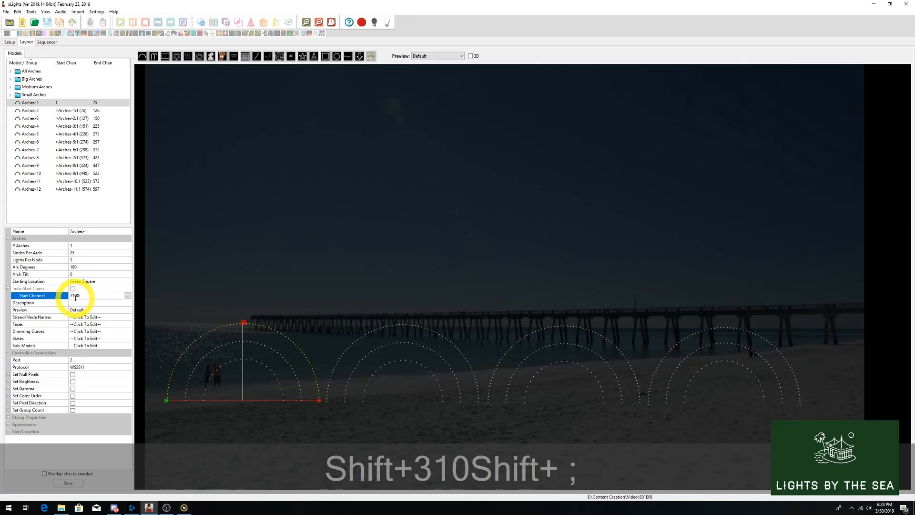
text(1)
key(Return)
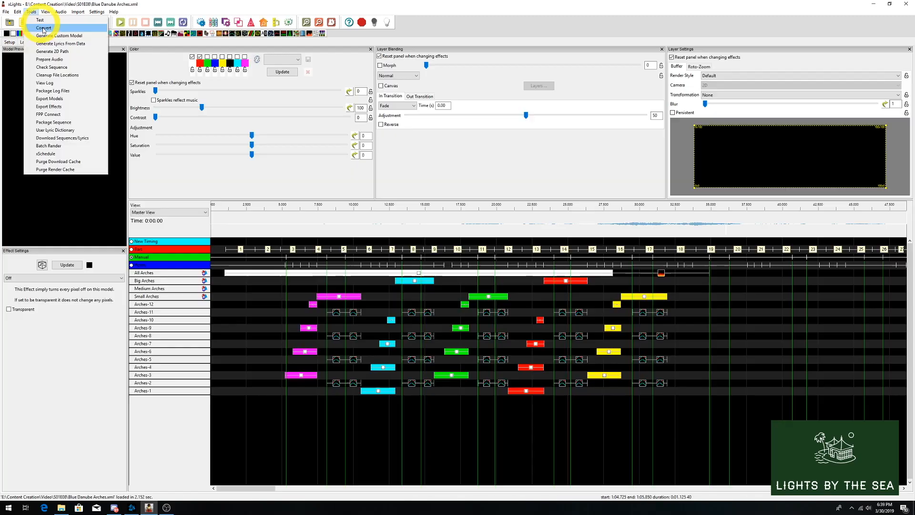
- Upload the Blue Danube Arches sequence with its media to the FPP at 192.168.1.145 through FPP Connect, with PiHat output enabled
click(49, 107)
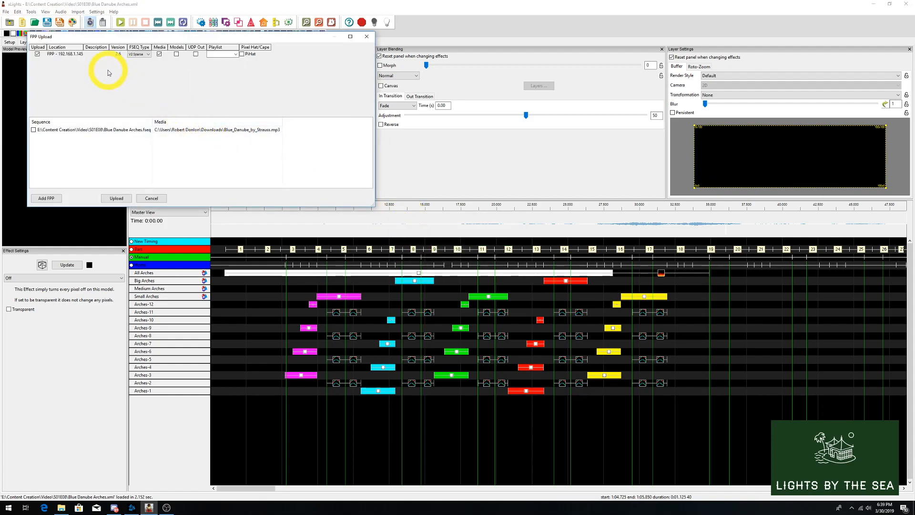
click(236, 54)
click(236, 54)
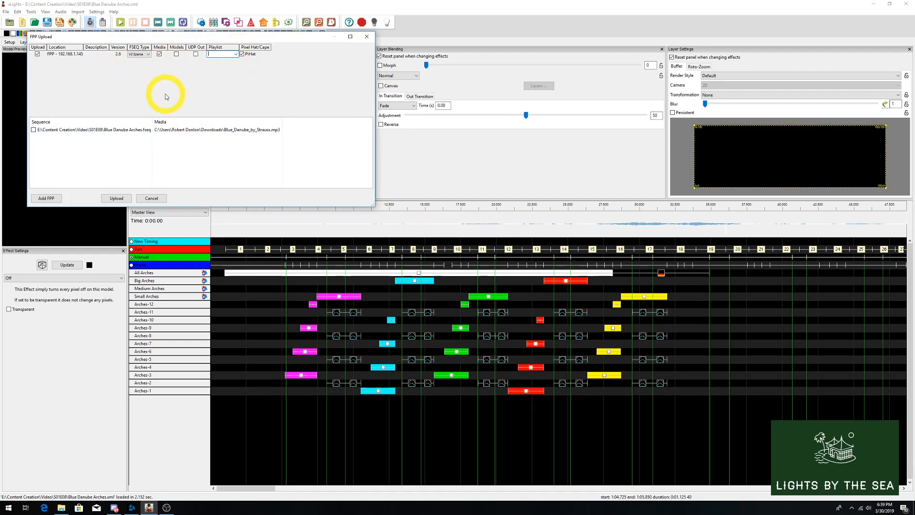
click(34, 130)
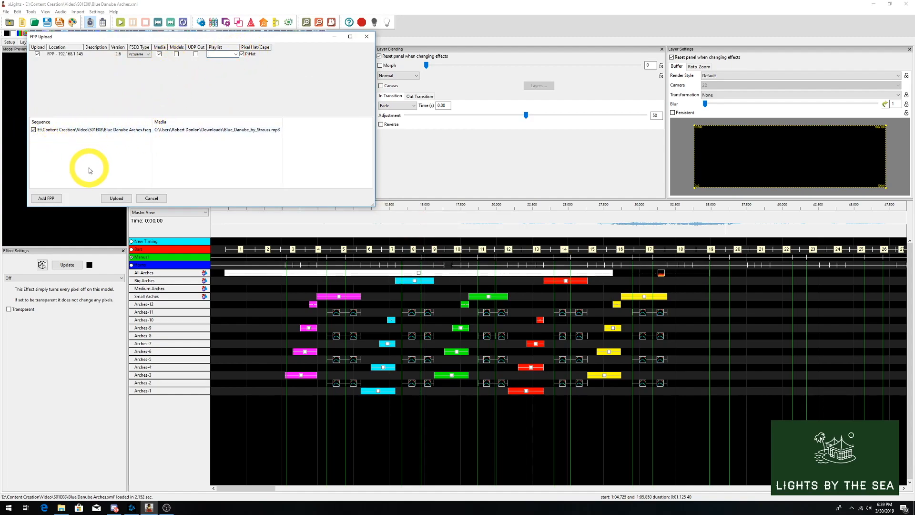
click(115, 199)
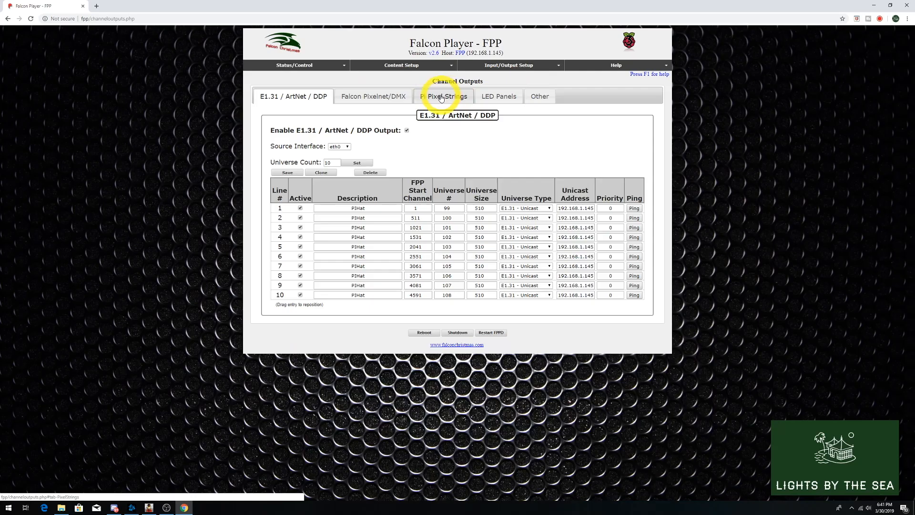
- In the Falcon Player web interface, inspect the Pi Pixel Strings channel outputs for the uploaded arches
click(442, 95)
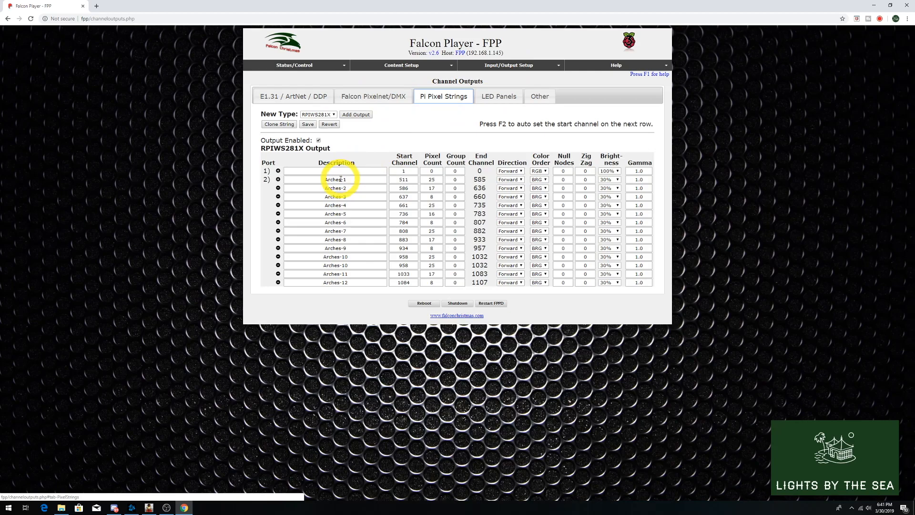